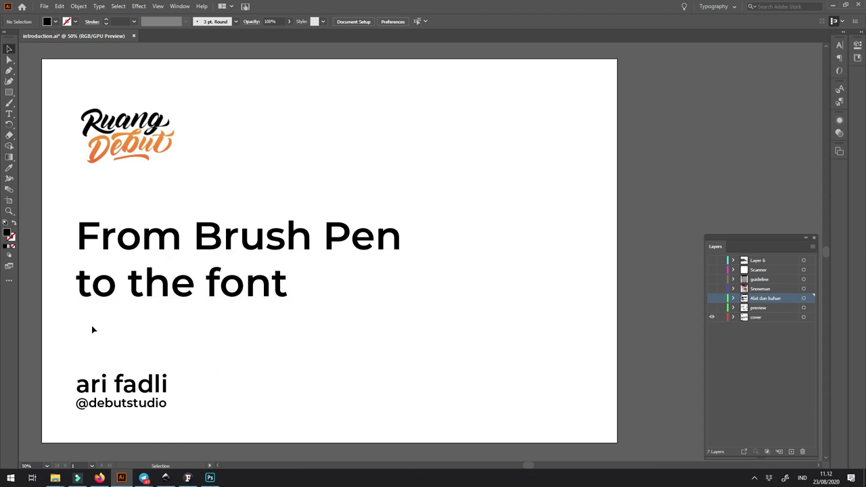
Step: Rewrite the handle line under the author name as the studio's Instagram handle and website address
click(544, 250)
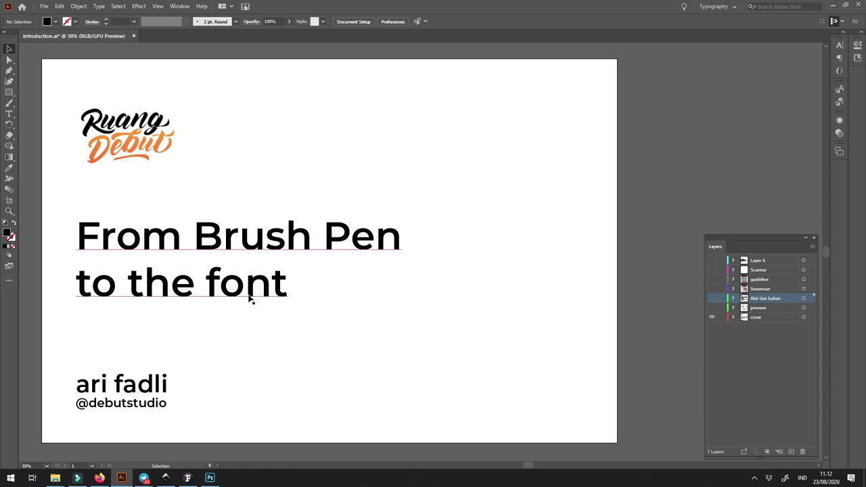
double_click(164, 387)
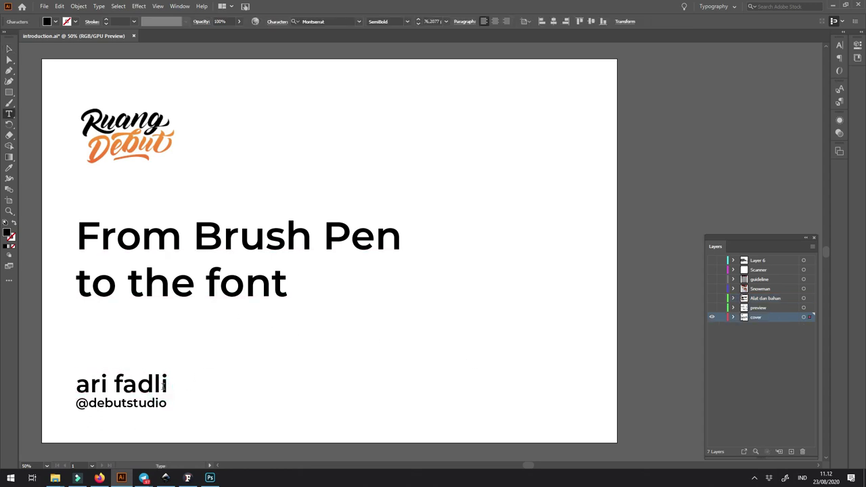
drag(167, 384, 74, 385)
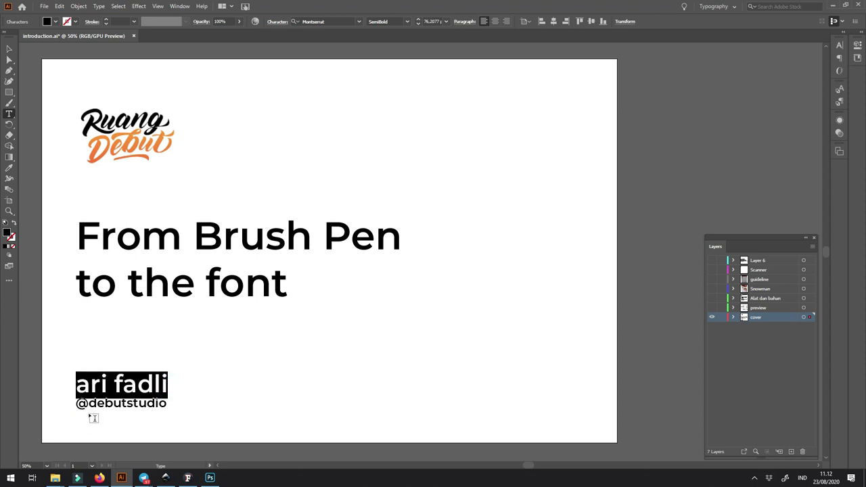
click(98, 403)
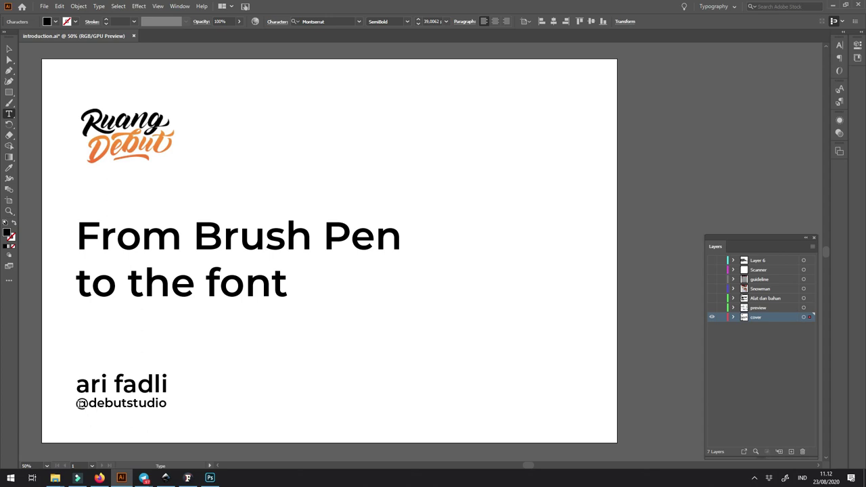
click(88, 404)
text(ari)
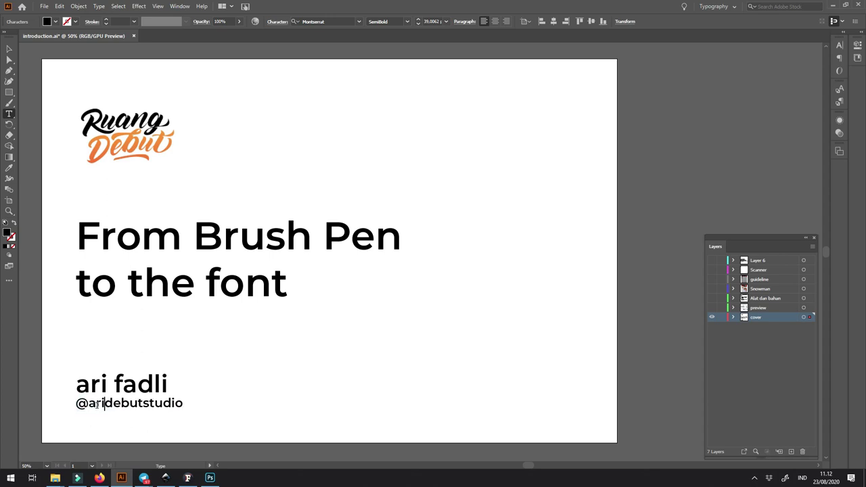
click(79, 404)
text(Instagram : @aridebutstudio )
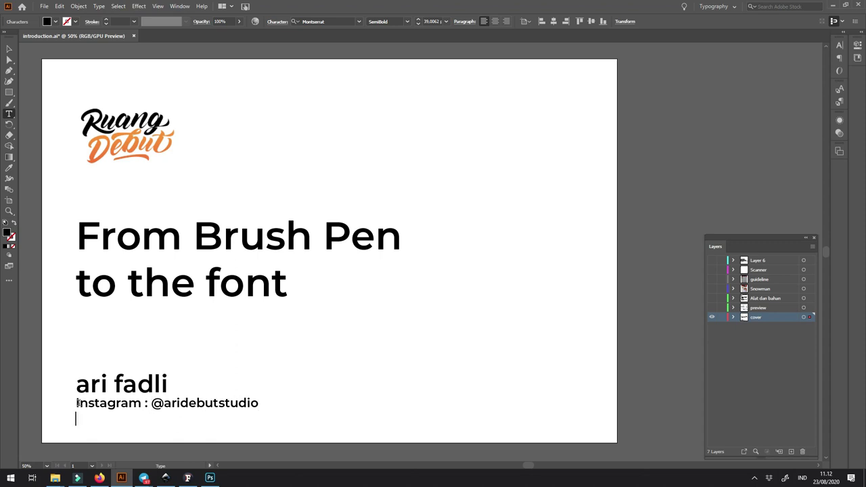
text(website : www.debutstudio.net)
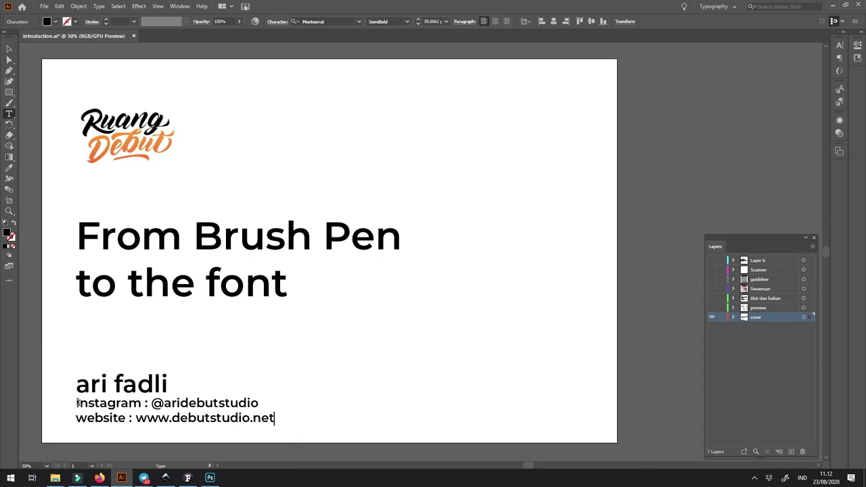
Step: Scale the Instagram and website contact block down to about 30.8 pt
mouse_move(83, 228)
mouse_down()
mouse_move(296, 287)
mouse_move(223, 238)
mouse_move(272, 284)
mouse_move(290, 285)
mouse_move(273, 284)
mouse_up()
click(272, 284)
click(238, 236)
drag(287, 284, 79, 231)
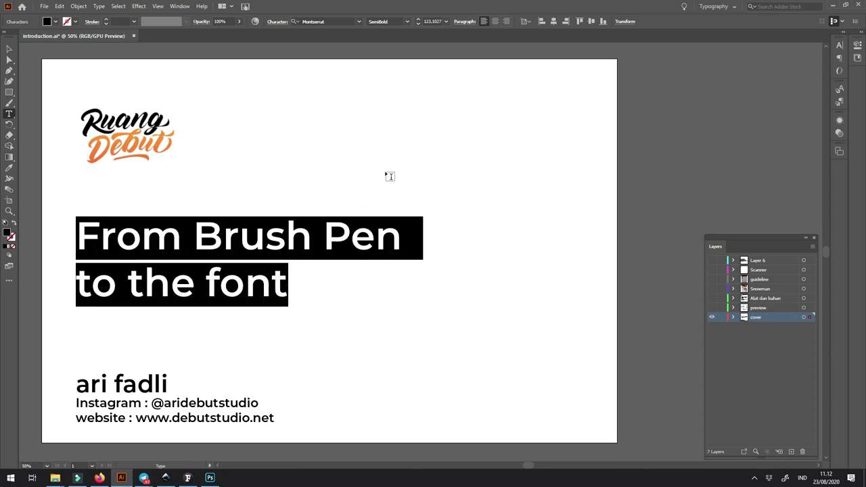
key(Escape)
click(526, 213)
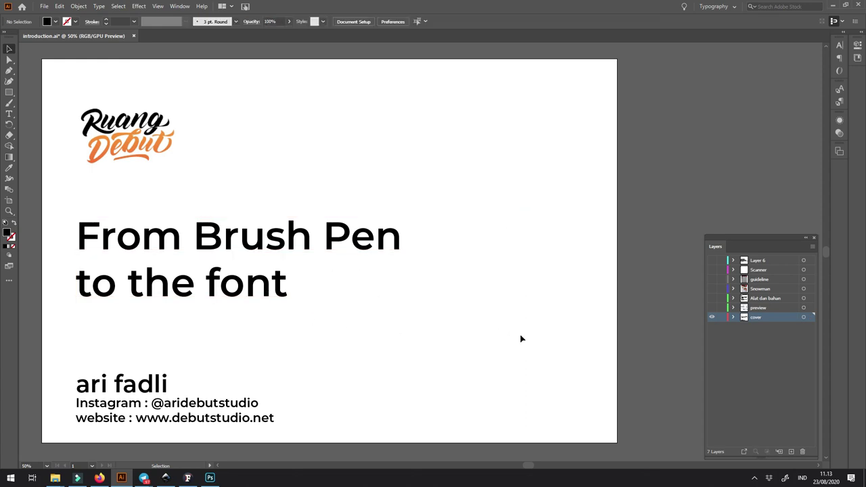
click(270, 419)
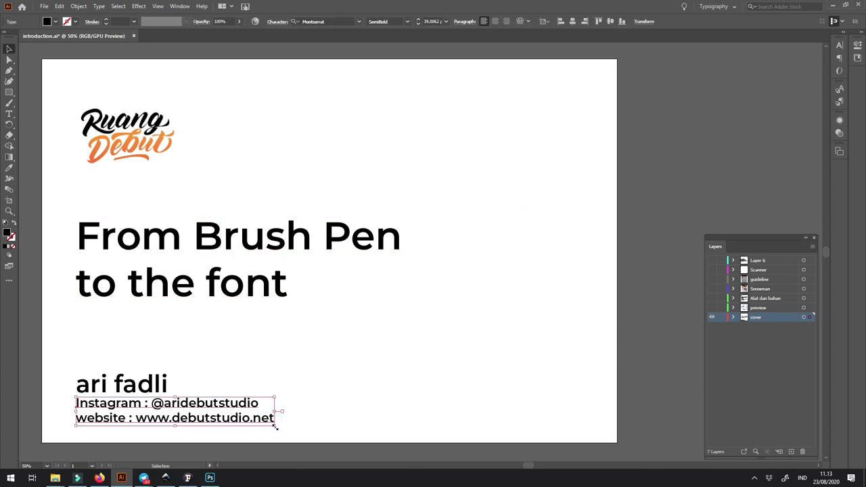
drag(274, 425, 233, 420)
click(307, 403)
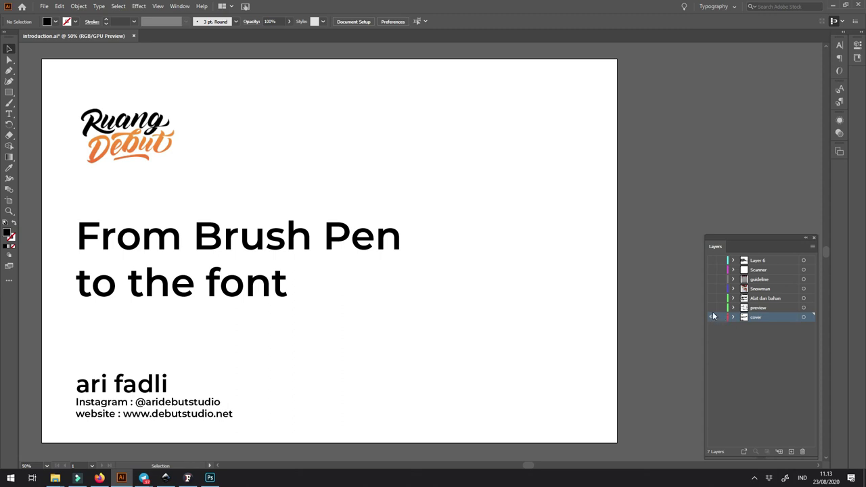
Step: Hide the title slide layer to reveal the large Debutan font preview cover image
click(342, 313)
click(711, 316)
click(712, 307)
click(639, 217)
click(314, 197)
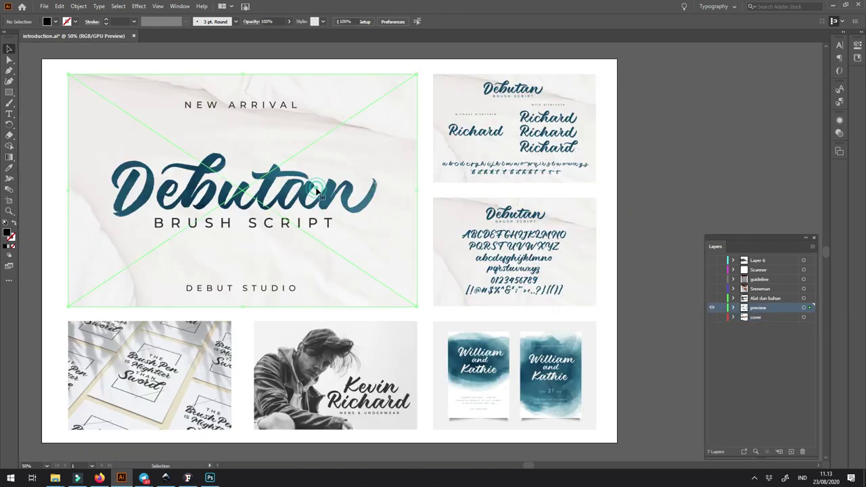
click(53, 190)
click(179, 206)
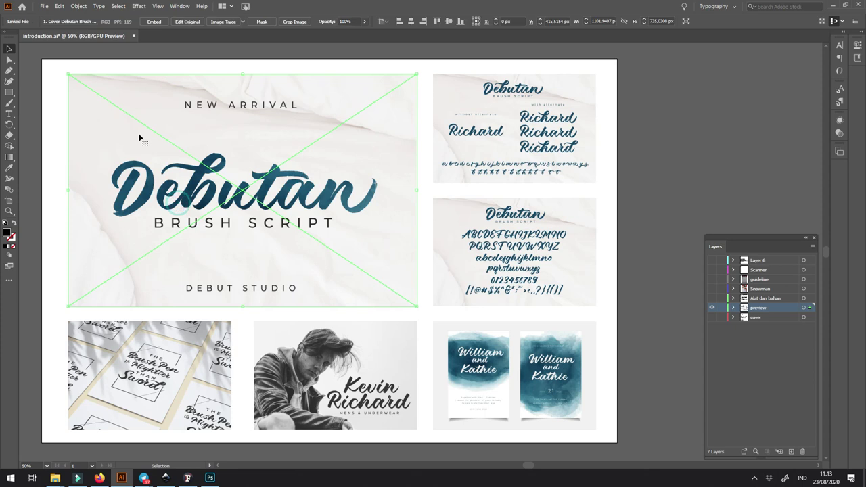
click(56, 127)
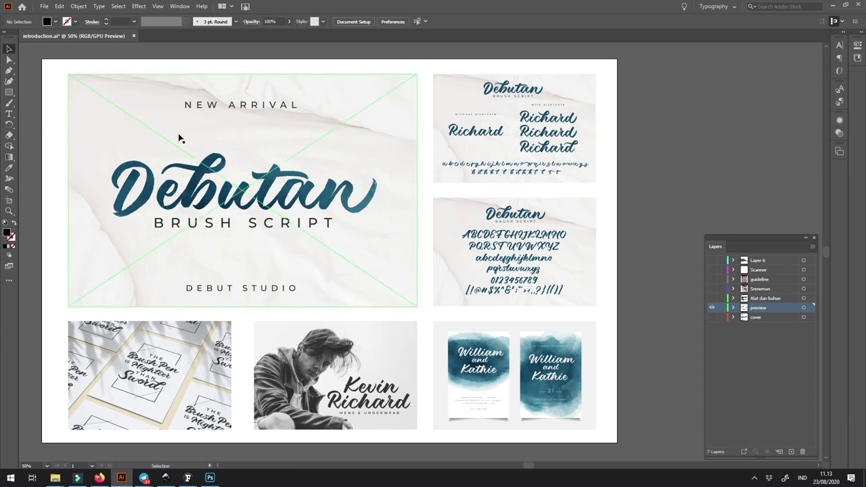
click(351, 172)
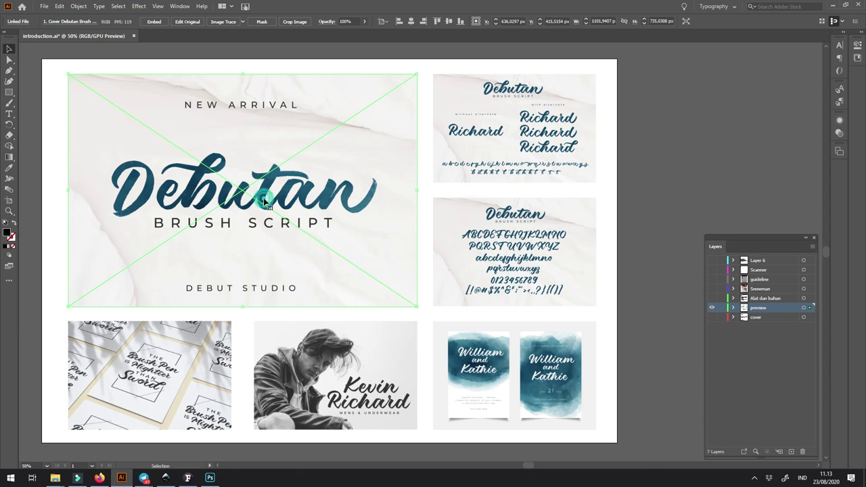
click(670, 184)
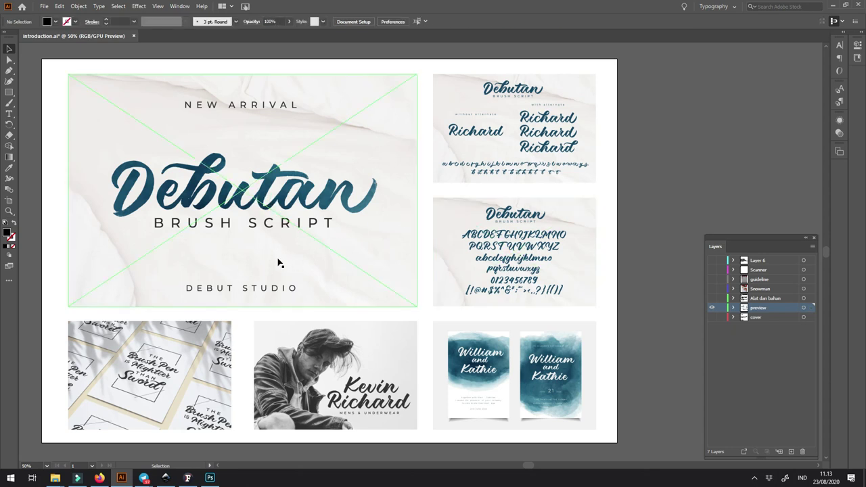
Step: Bring up the 'Yang diperlukan...' slide listing the needed tools and software
click(648, 163)
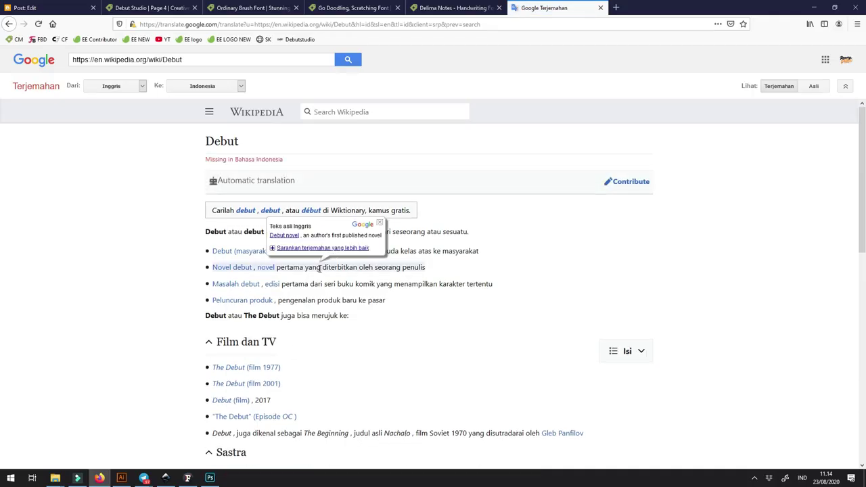
click(581, 269)
scroll(355, 290, down, 1)
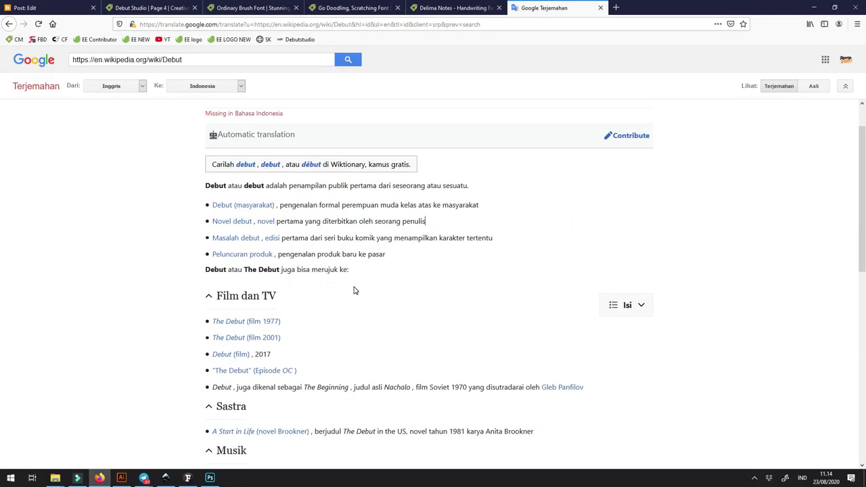
scroll(353, 290, up, 1)
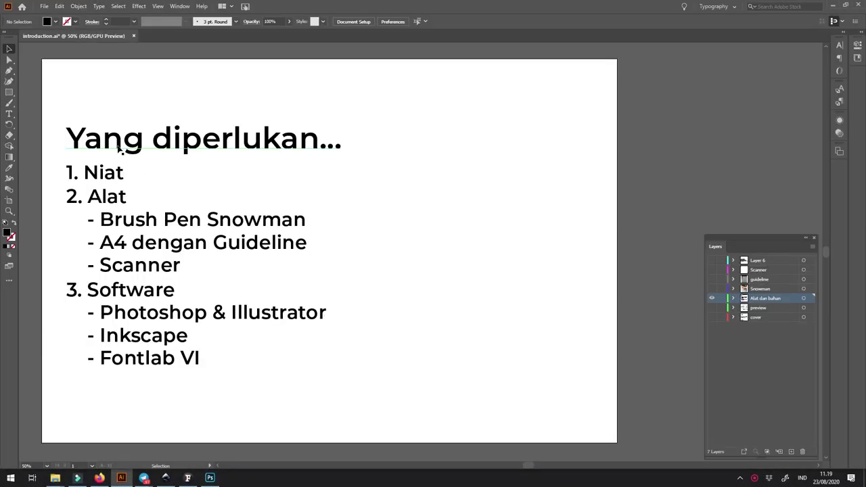
double_click(122, 141)
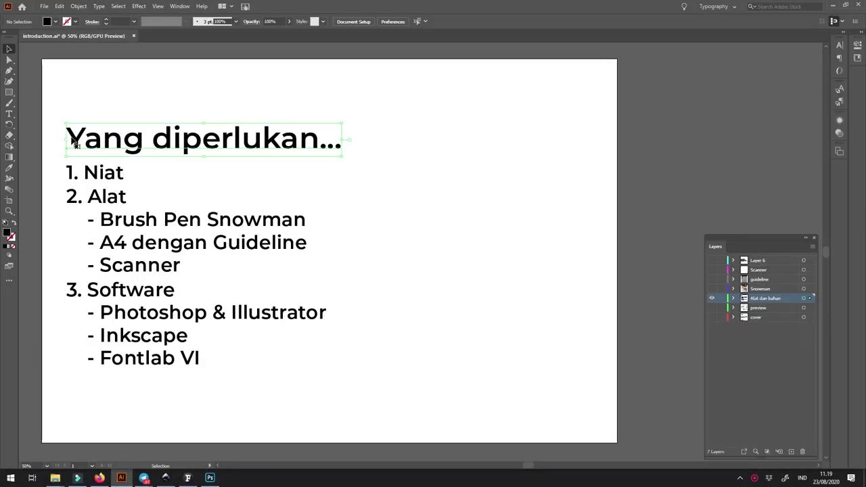
Step: Add a colon after 'Niat' and try 'belajar' as its description
drag(71, 134, 348, 135)
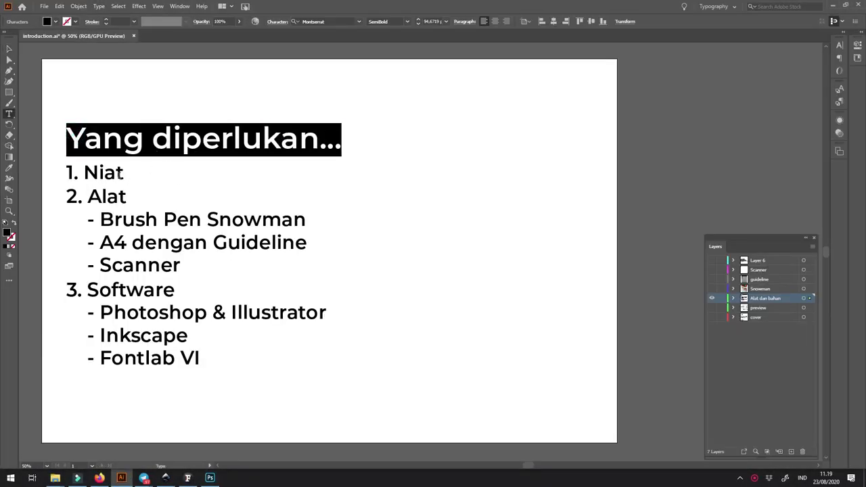
click(101, 174)
double_click(89, 173)
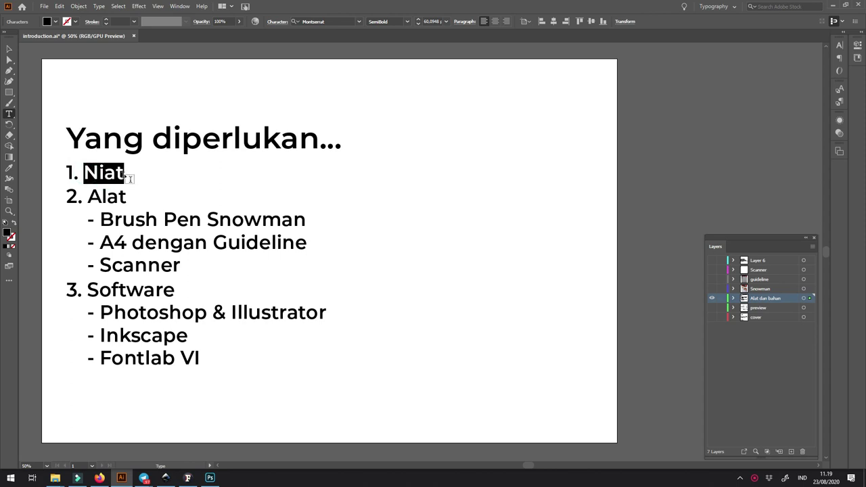
click(122, 173)
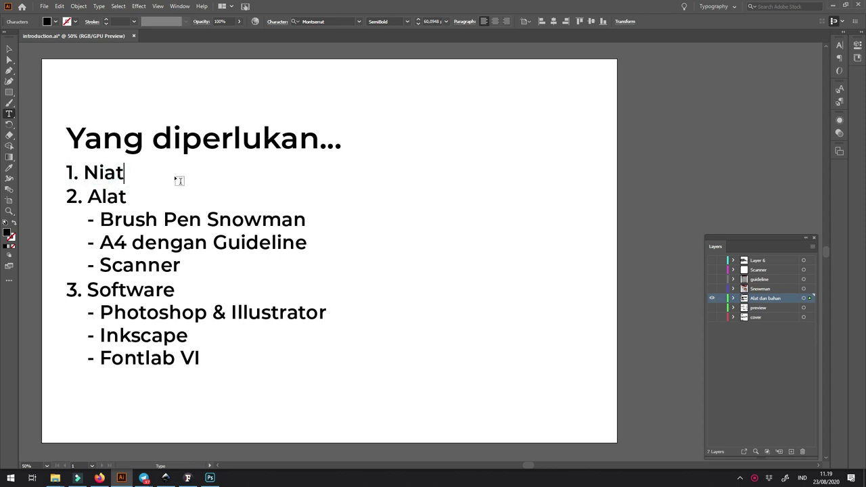
text(: )
text(belajar,)
key(BackSpace)
key(BackSpace)
key(BackSpace)
key(BackSpace)
key(BackSpace)
key(BackSpace)
key(BackSpace)
Step: Try several descriptions for Niat, settling on 'pengen cepat KAYA wkwk'
text(keperluan pribadi,)
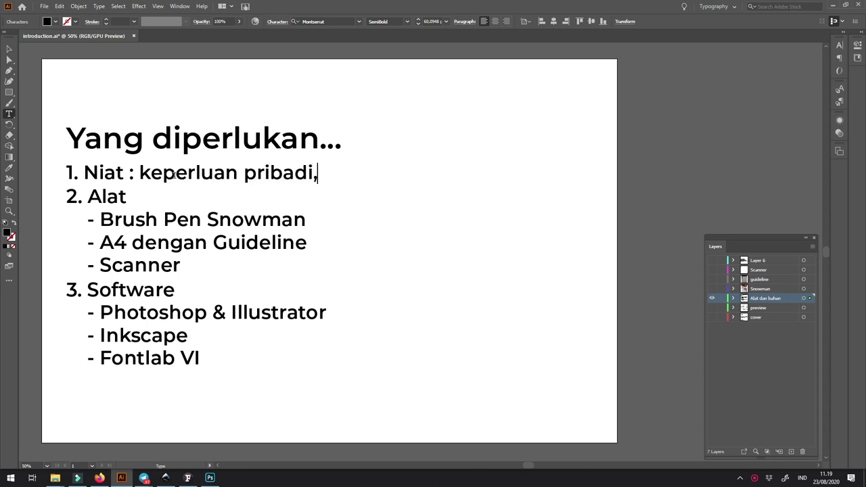
key(BackSpace)
key(BackSpace)
key(BackSpace)
key(BackSpace)
key(BackSpace)
key(BackSpace)
key(BackSpace)
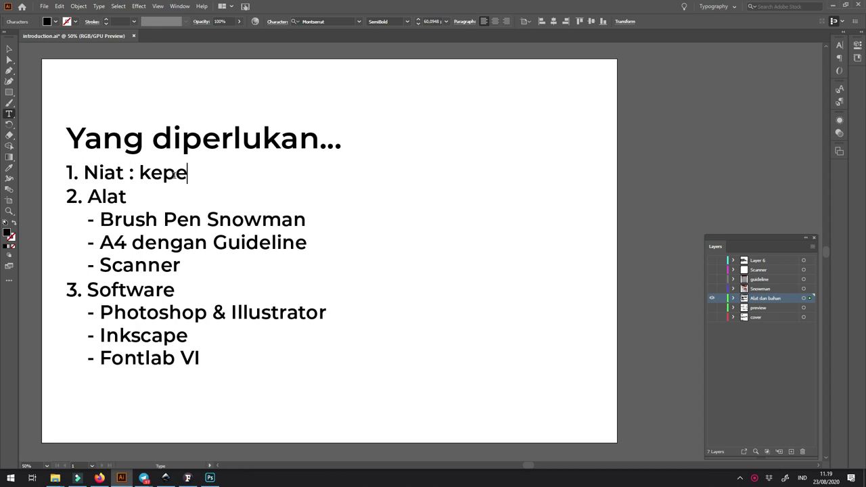
key(BackSpace)
key(BackSpace)
key(BackSpace)
key(BackSpace)
text(ditawari ke or)
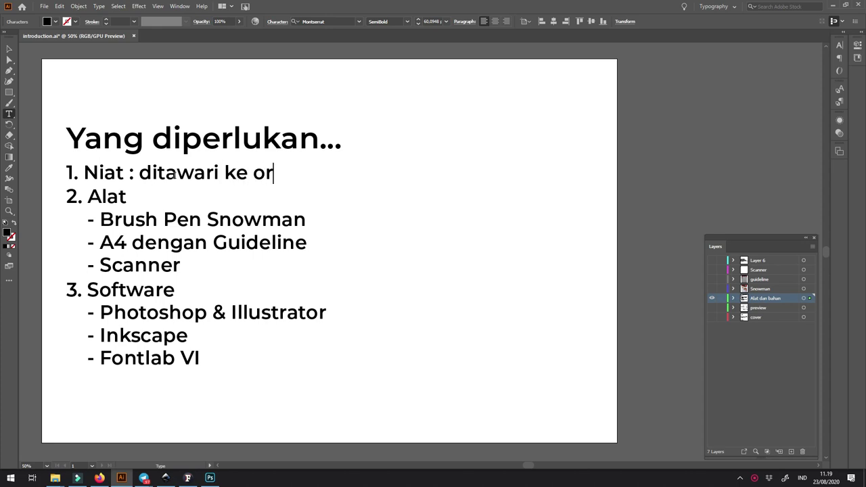
text(ang)
key(BackSpace)
key(BackSpace)
key(BackSpace)
key(BackSpace)
key(BackSpace)
key(BackSpace)
key(BackSpace)
key(BackSpace)
key(BackSpace)
key(BackSpace)
key(BackSpace)
key(BackSpace)
key(BackSpace)
key(BackSpace)
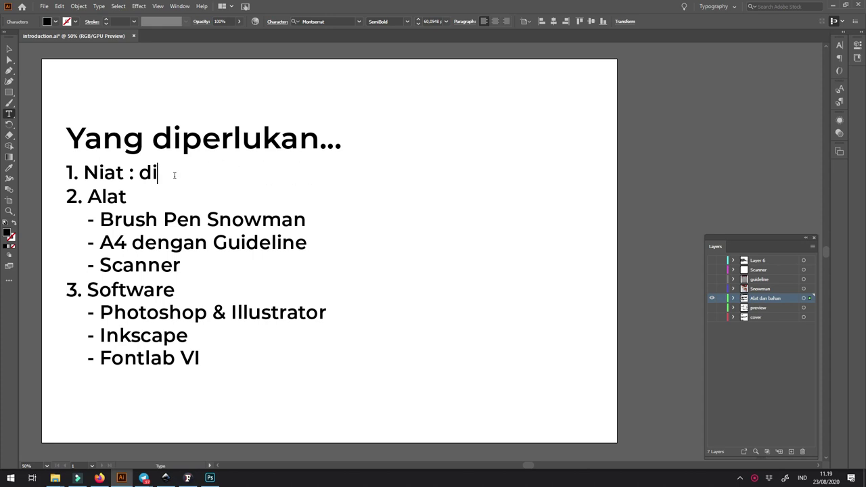
text(jual)
key(BackSpace)
key(BackSpace)
key(BackSpace)
key(BackSpace)
key(BackSpace)
key(BackSpace)
text(pengen cepat KAYA wkwkw)
key(BackSpace)
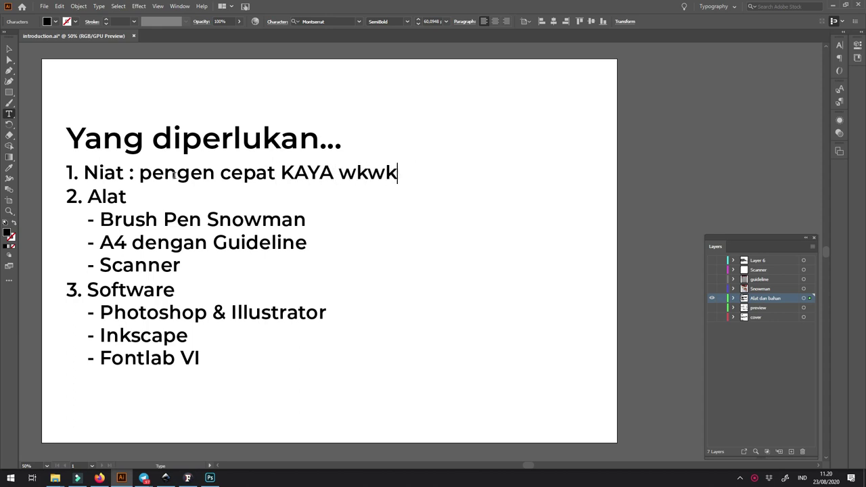
key(BackSpace)
key(BackSpace)
key(BackSpace)
key(BackSpace)
key(BackSpace)
key(BackSpace)
key(BackSpace)
key(BackSpace)
key(BackSpace)
key(BackSpace)
key(BackSpace)
key(BackSpace)
key(BackSpace)
key(BackSpace)
key(BackSpace)
key(BackSpace)
key(BackSpace)
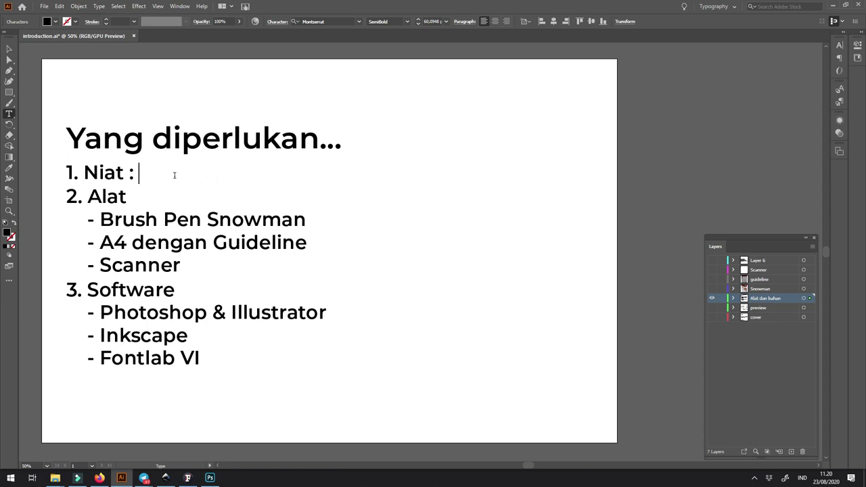
Step: Try 'jaangan melewatkan proses belajar' and 'DIBULLY' as item 1 wording, then erase them
text(jaa)
text(ngan melewatkan proses)
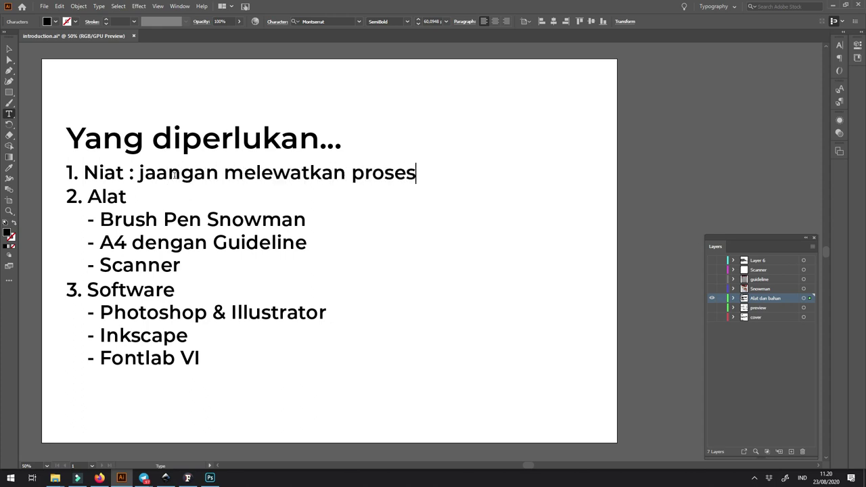
text( belajar)
key(BackSpace)
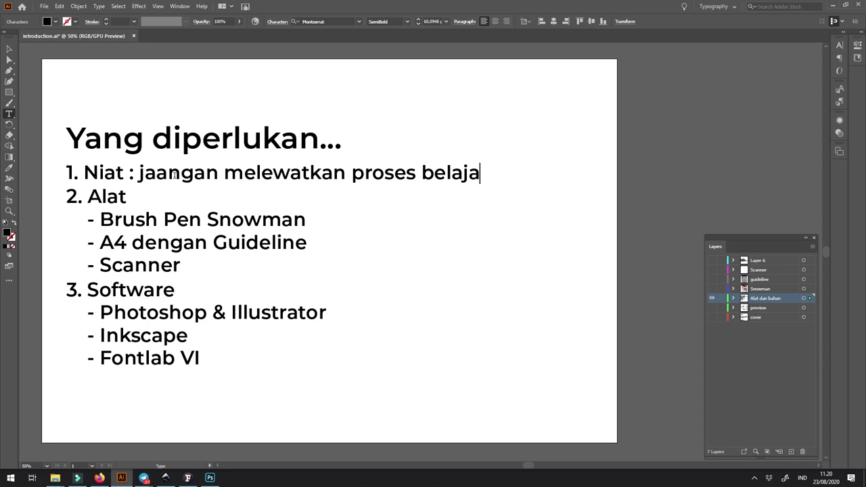
key(BackSpace)
key(BackSpace)
key(BackSpace)
key(BackSpace)
key(BackSpace)
key(BackSpace)
key(BackSpace)
key(BackSpace)
key(BackSpace)
key(BackSpace)
key(BackSpace)
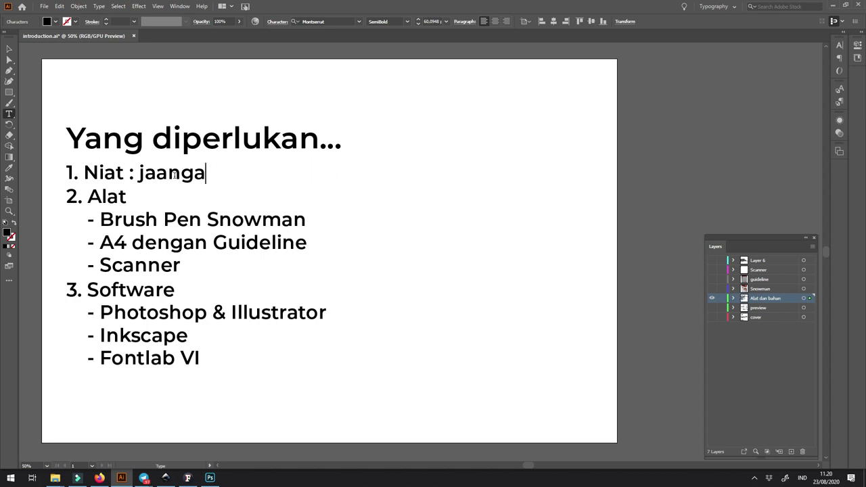
key(BackSpace)
key(BackSpace)
key(BackSpace)
key(BackSpace)
key(BackSpace)
key(BackSpace)
text(DI)
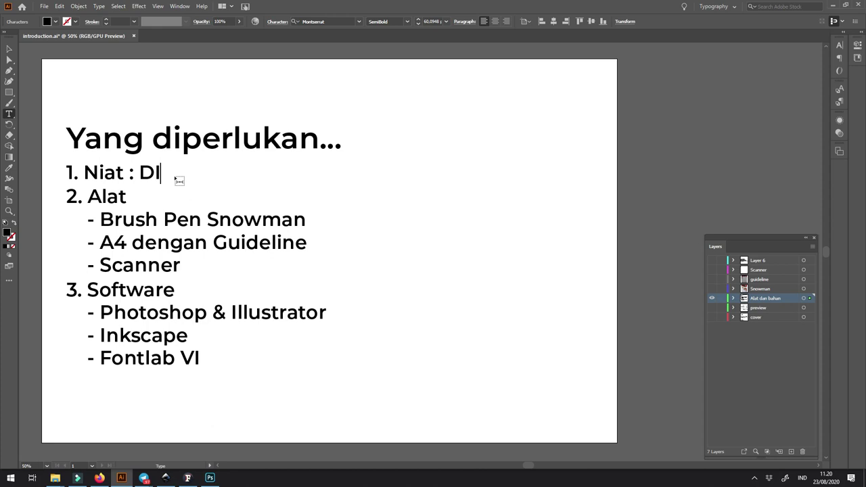
text(BULLY)
key(BackSpace)
key(BackSpace)
key(BackSpace)
key(BackSpace)
key(BackSpace)
key(BackSpace)
key(BackSpace)
key(BackSpace)
key(BackSpace)
Step: Rewrite item 1 as 'Niat, jangan memaksa punya lapak jualan dulu', then trim it back
text(,)
text(ngan memaksa punya )
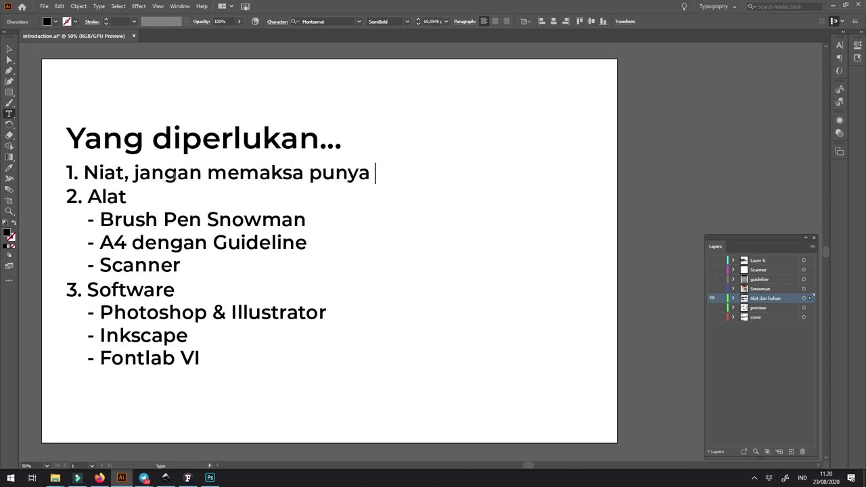
text(lapak j)
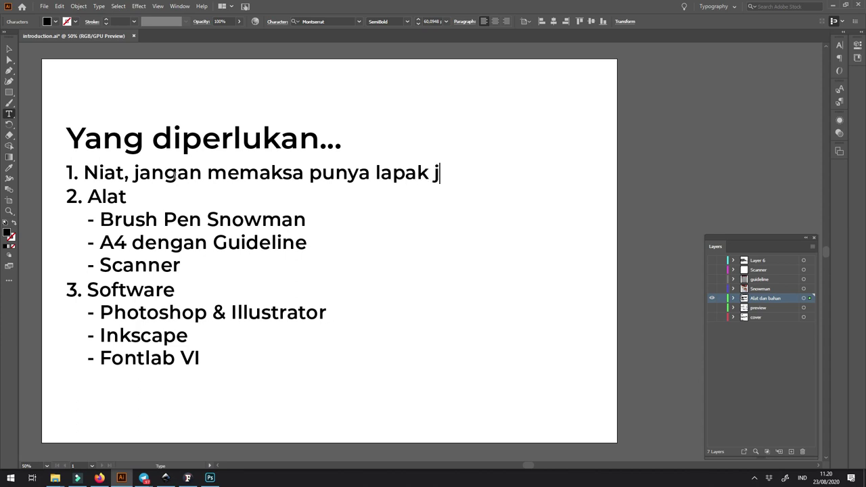
text(ualan dulu)
key(BackSpace)
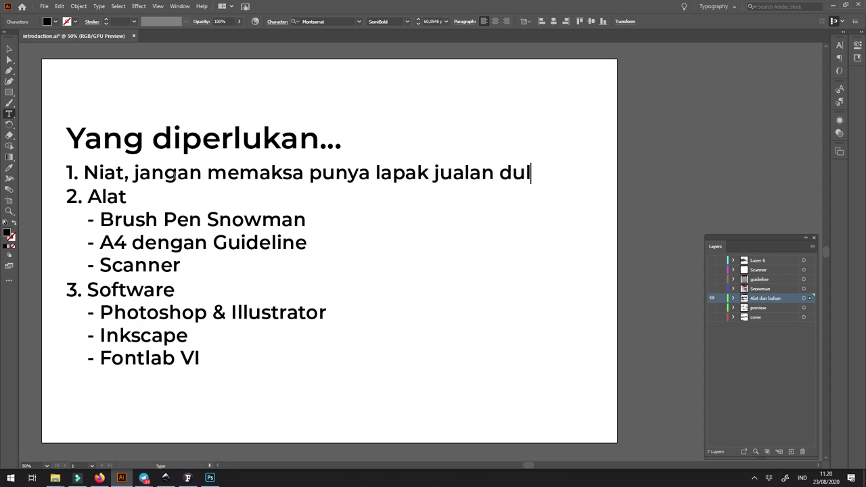
key(BackSpace)
key(BackSpace)
key(BackSpace)
key(BackSpace)
key(BackSpace)
key(BackSpace)
key(BackSpace)
key(BackSpace)
key(BackSpace)
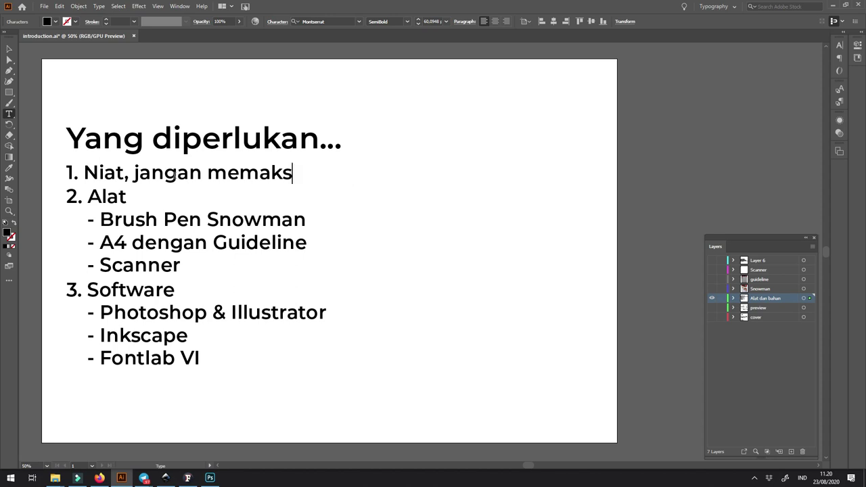
key(BackSpace)
key(BackSpace)
key(BackSpace)
key(BackSpace)
key(BackSpace)
key(BackSpace)
key(BackSpace)
key(BackSpace)
key(BackSpace)
key(BackSpace)
key(BackSpace)
key(BackSpace)
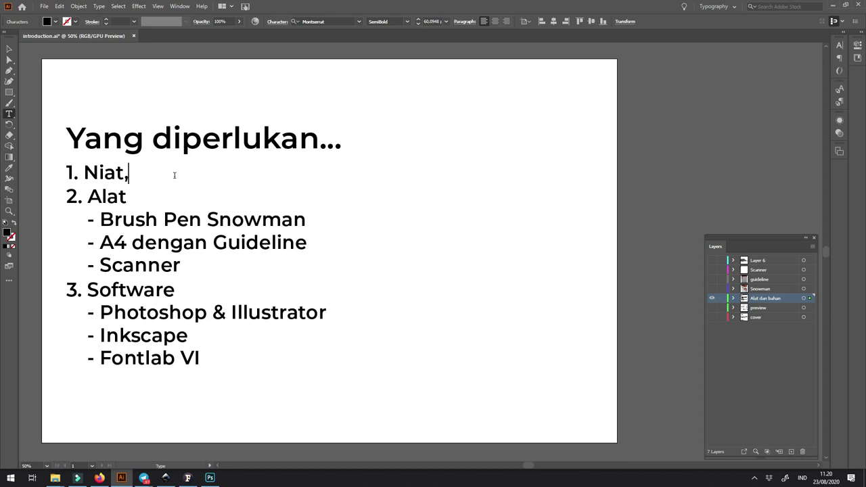
Step: Try 'UANG MOTIVASI =' and 'UANGMEMOTIVASI UNTUK BELAJAR' after 'Niat,', then trim the trial text
text(UAN)
text(G )
text(MOTIVASI)
text( =)
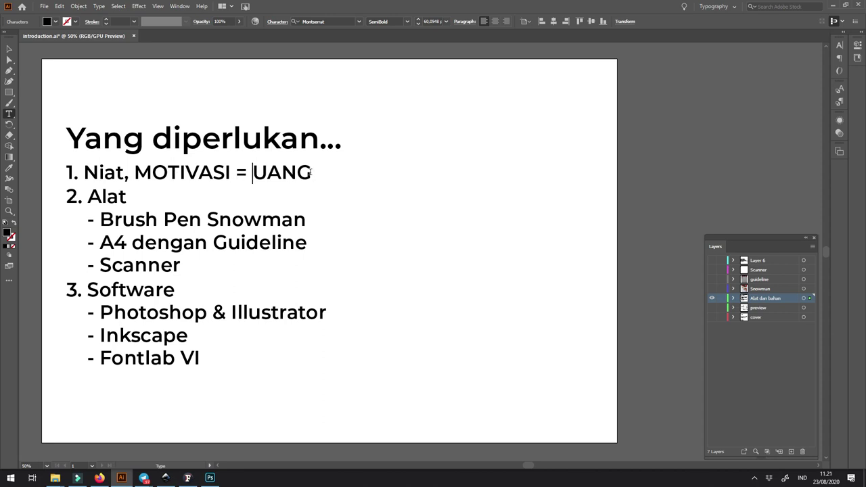
drag(310, 172, 255, 173)
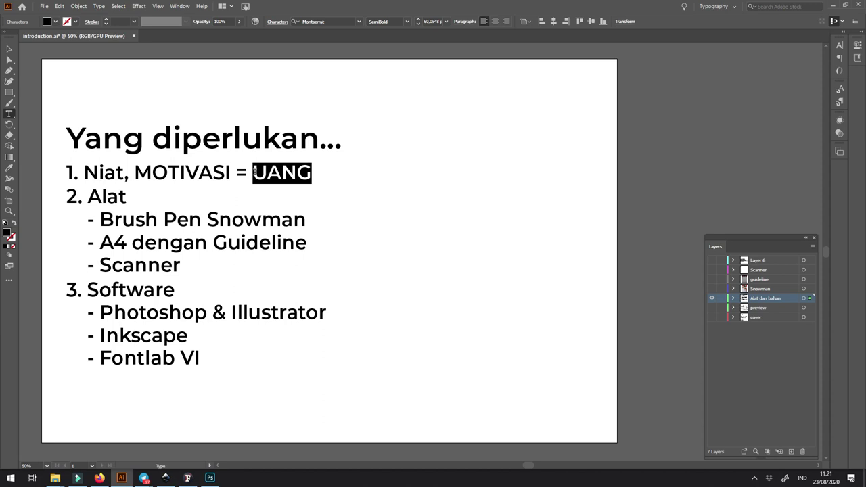
text(BELA)
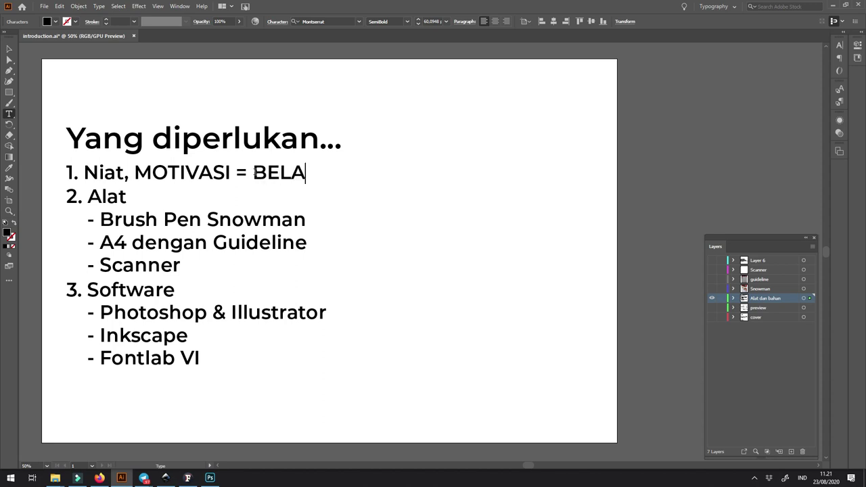
text(JAR)
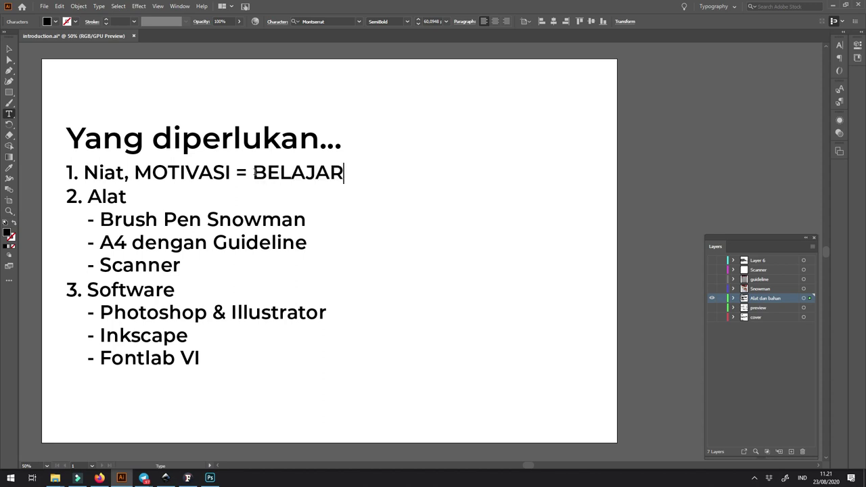
key(BackSpace)
key(BackSpace)
key(BackSpace)
key(BackSpace)
key(BackSpace)
key(BackSpace)
key(BackSpace)
key(BackSpace)
key(BackSpace)
key(BackSpace)
key(BackSpace)
key(BackSpace)
key(BackSpace)
key(BackSpace)
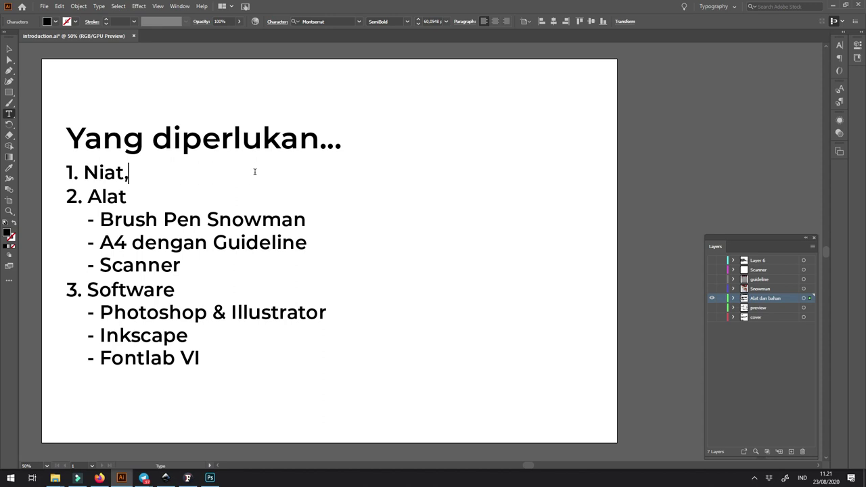
text( UANG =)
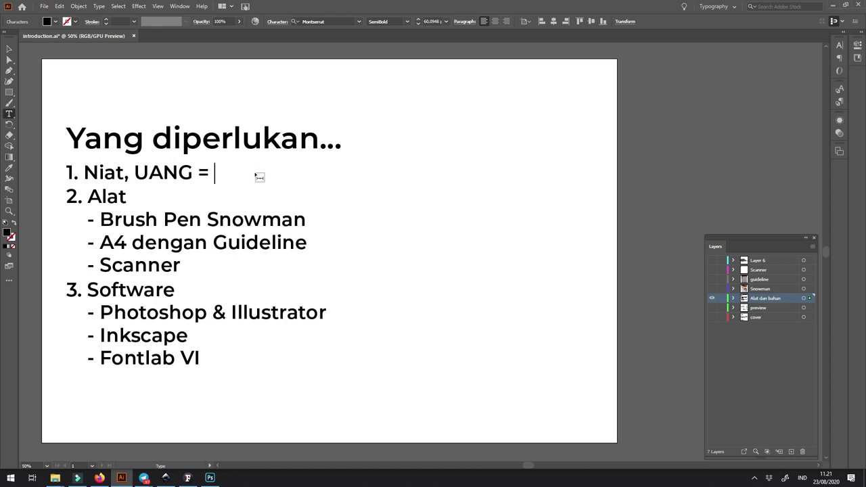
text(MEMOTIVASI UNTUK)
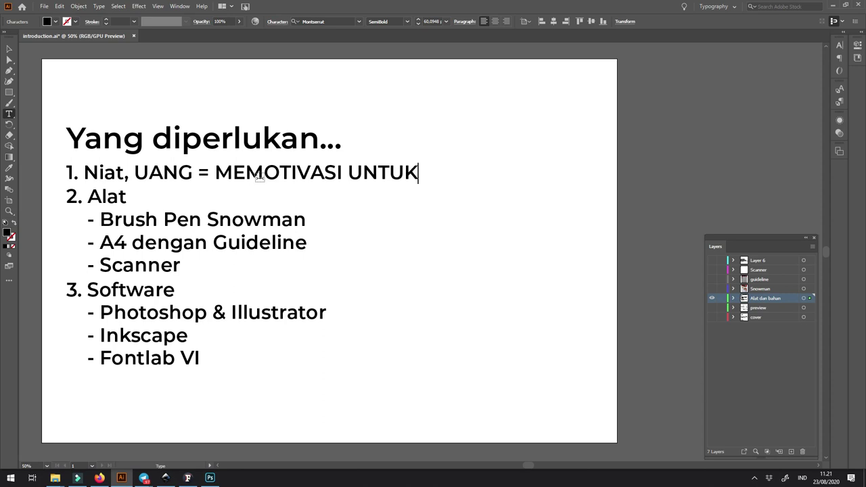
text( BELAJAR)
key(BackSpace)
key(BackSpace)
key(BackSpace)
key(BackSpace)
key(BackSpace)
key(BackSpace)
key(BackSpace)
key(BackSpace)
key(BackSpace)
key(BackSpace)
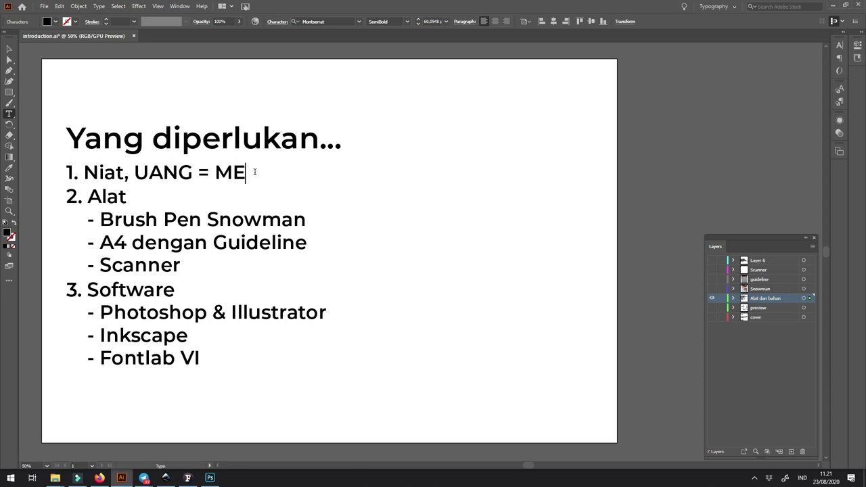
key(BackSpace)
key(BackSpace)
key(BackSpace)
key(BackSpace)
key(BackSpace)
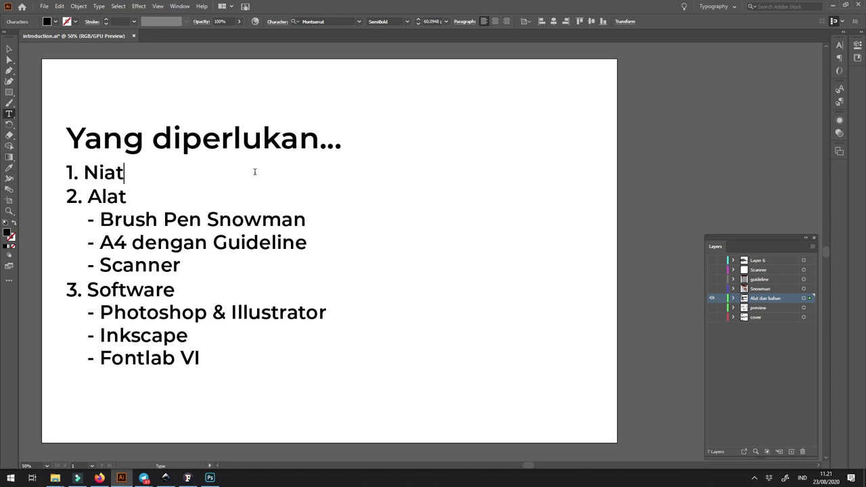
Step: Highlight 'Alat' and 'Brush Pen Snowman', then show the Snowman brush-pen photo
drag(88, 196, 125, 196)
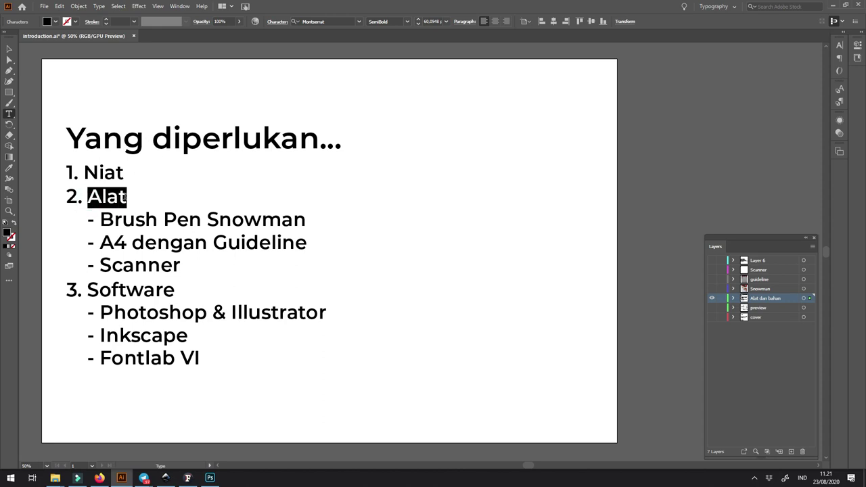
click(107, 219)
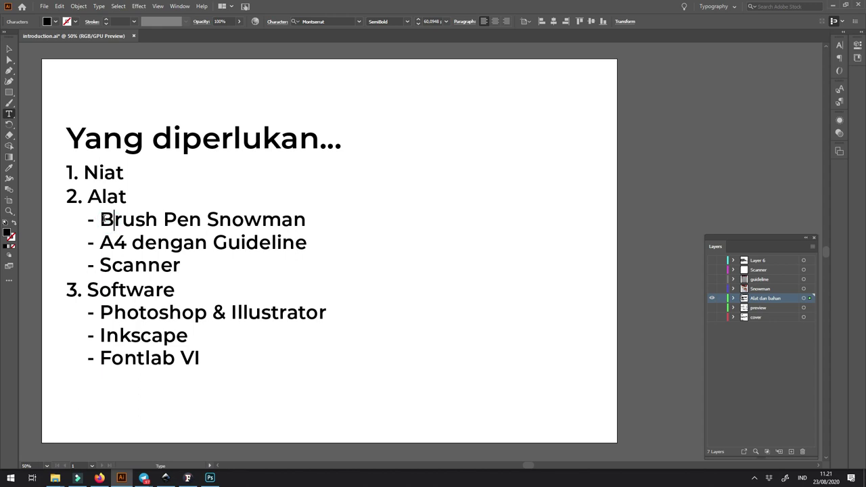
drag(100, 219, 304, 220)
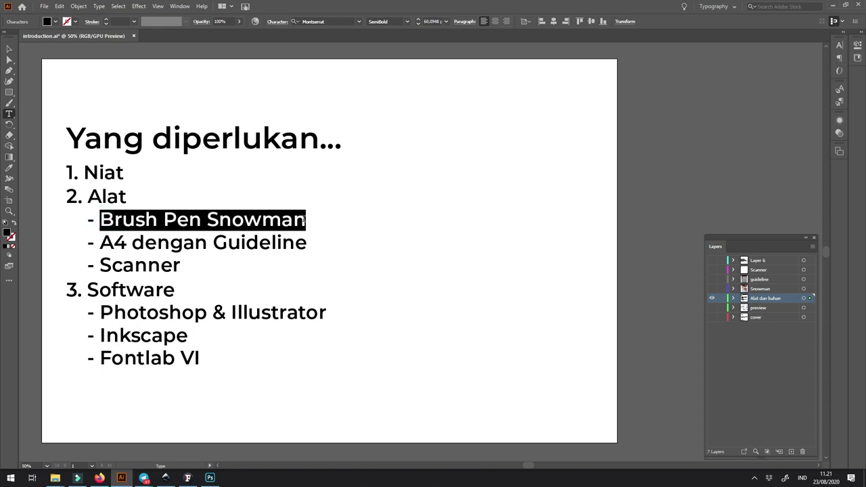
click(292, 219)
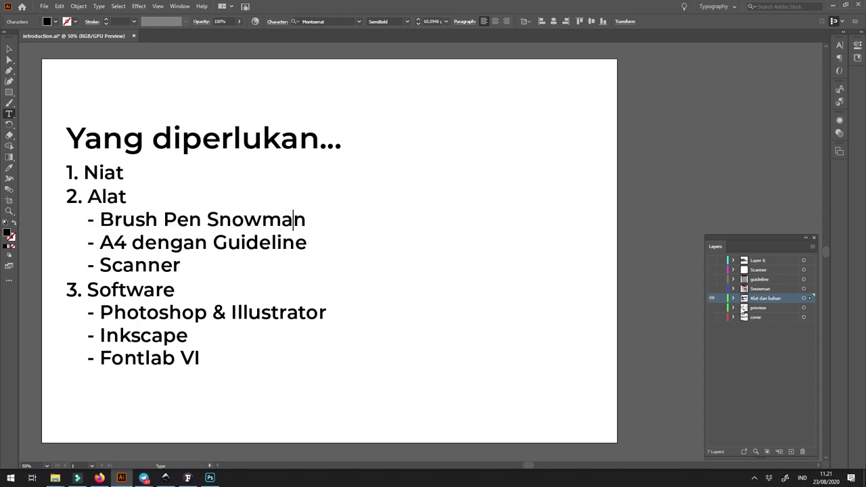
click(711, 289)
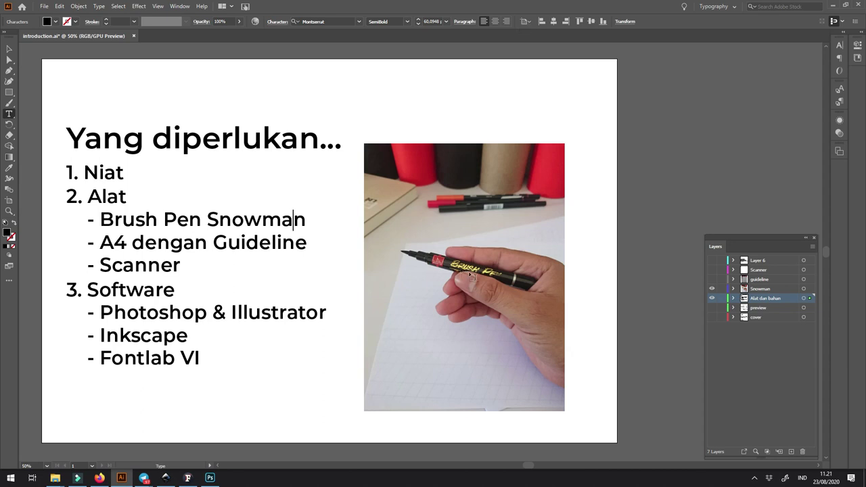
Step: Draw a Paintbrush circle around the pen in the photo, then undo it
click(304, 221)
click(260, 240)
click(306, 222)
key(Escape)
click(10, 103)
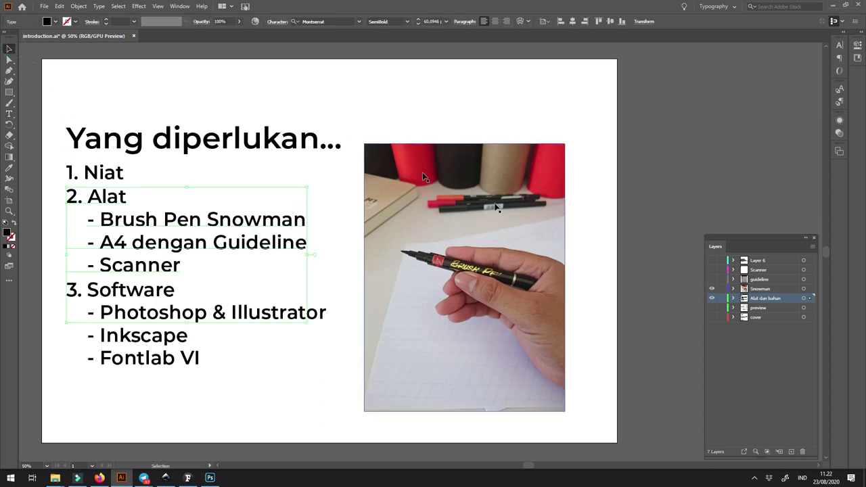
mouse_move(542, 272)
mouse_down()
mouse_move(400, 240)
mouse_move(500, 278)
mouse_move(541, 275)
mouse_up()
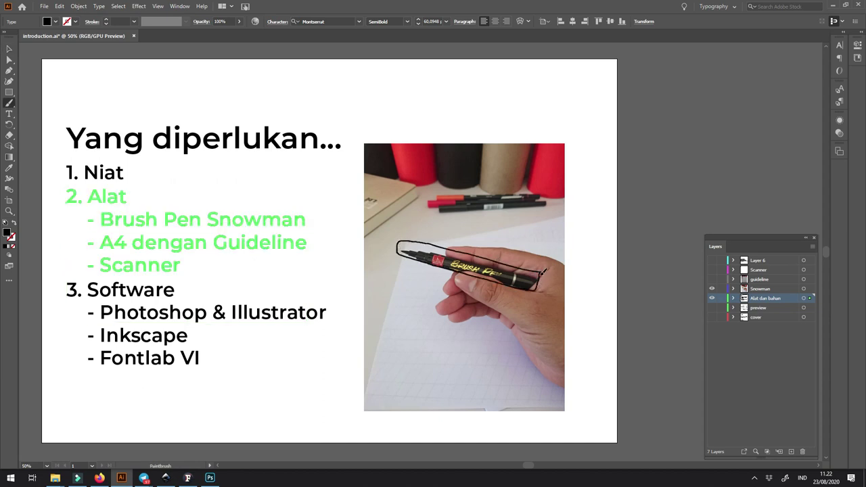
key(ctrl+z)
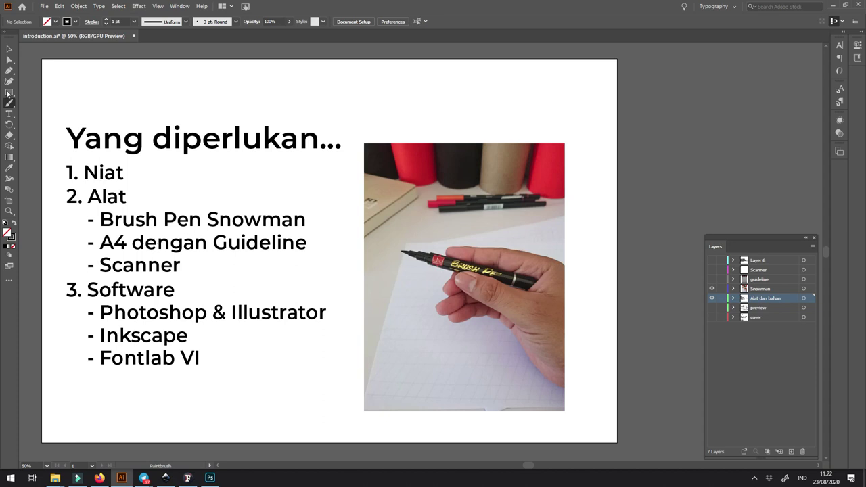
Step: Highlight 'A4 dengan Guideline' and swap the brush-pen photo for the guideline paper photo
click(9, 48)
click(172, 247)
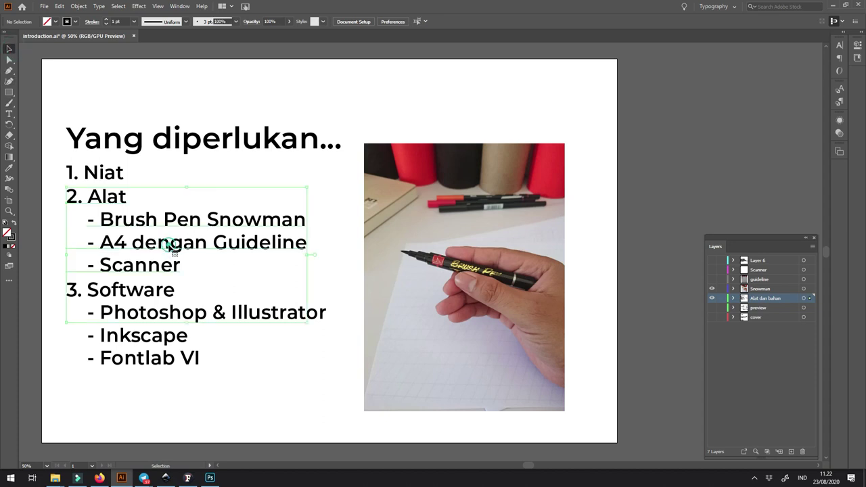
double_click(170, 248)
click(103, 241)
drag(103, 242, 305, 245)
click(712, 289)
click(712, 278)
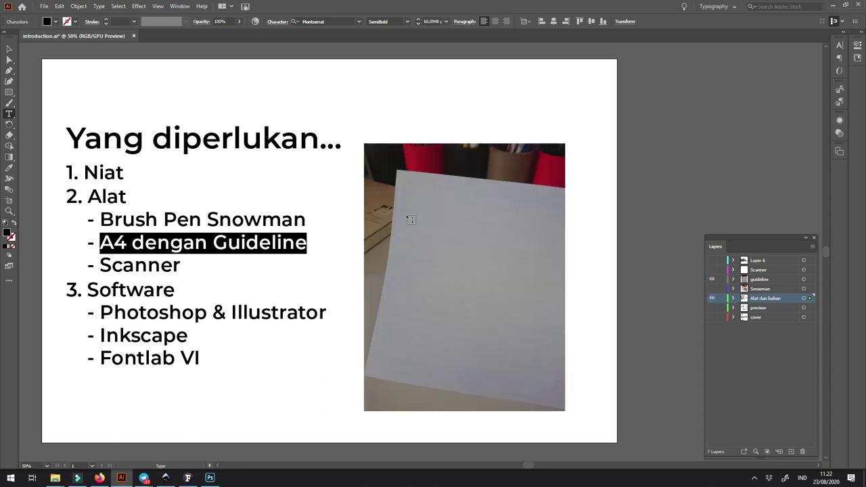
Step: Replace the dash before Scanner with '3.' and remove its indent to align it
click(167, 243)
drag(102, 264, 183, 265)
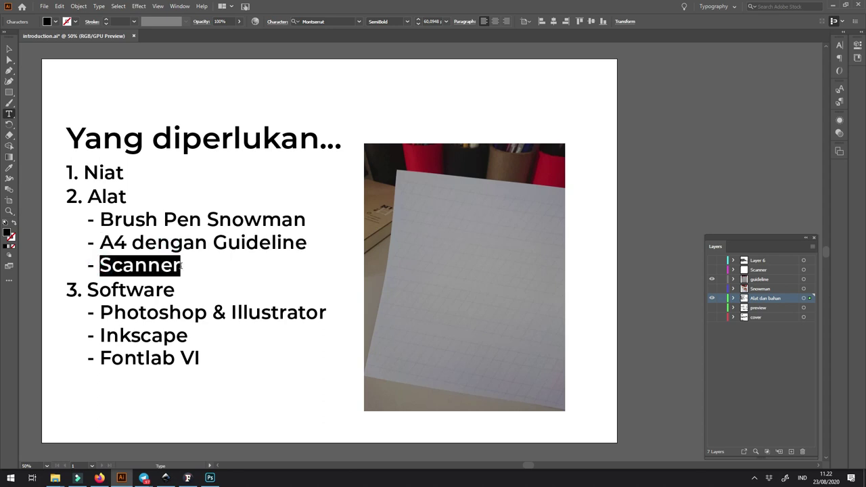
click(122, 265)
drag(96, 265, 88, 266)
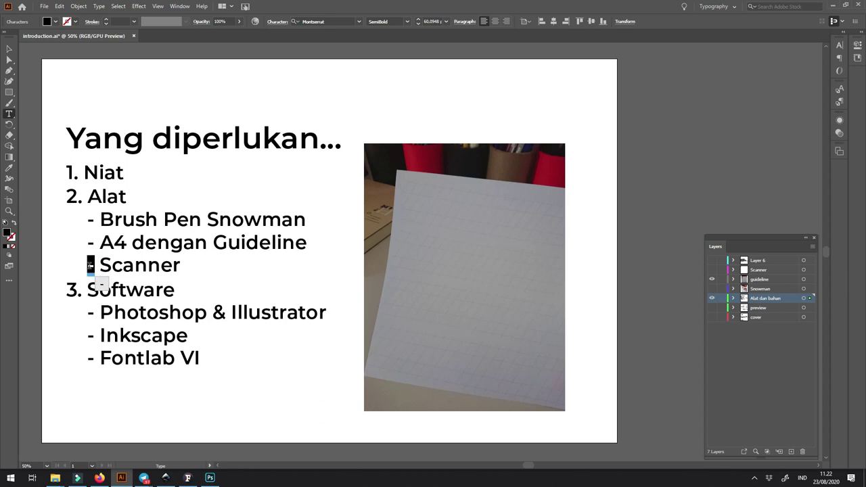
text(3.)
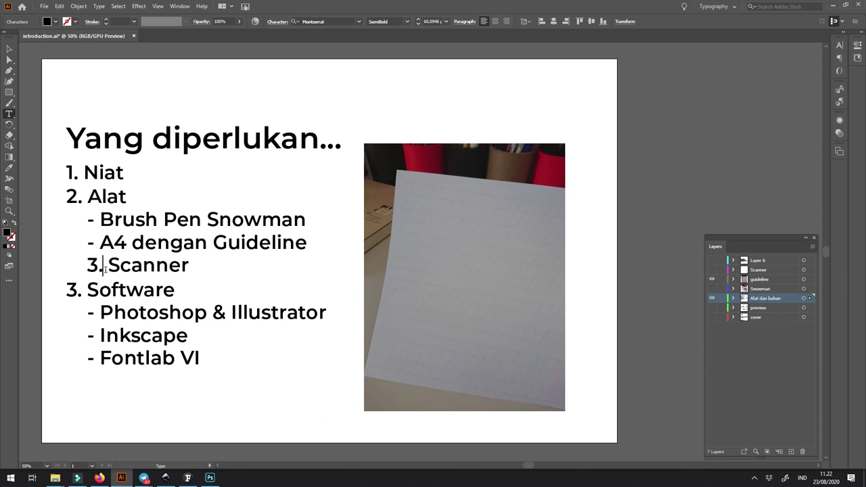
click(9, 49)
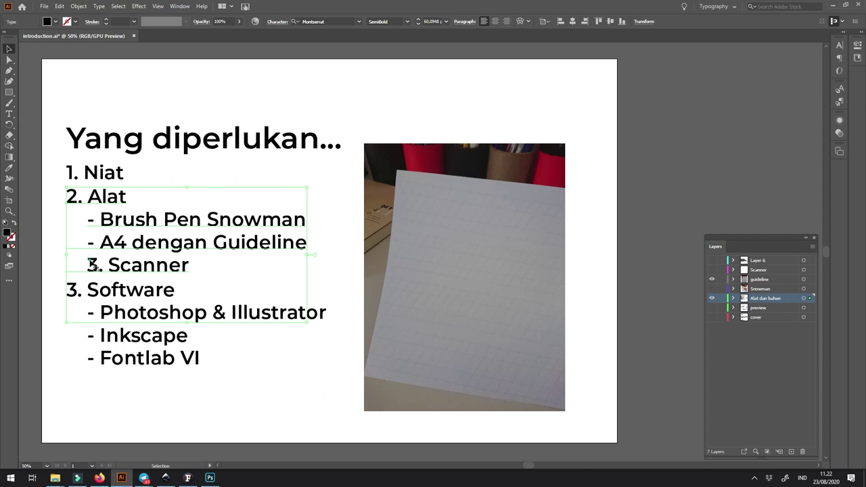
double_click(93, 265)
drag(86, 265, 64, 266)
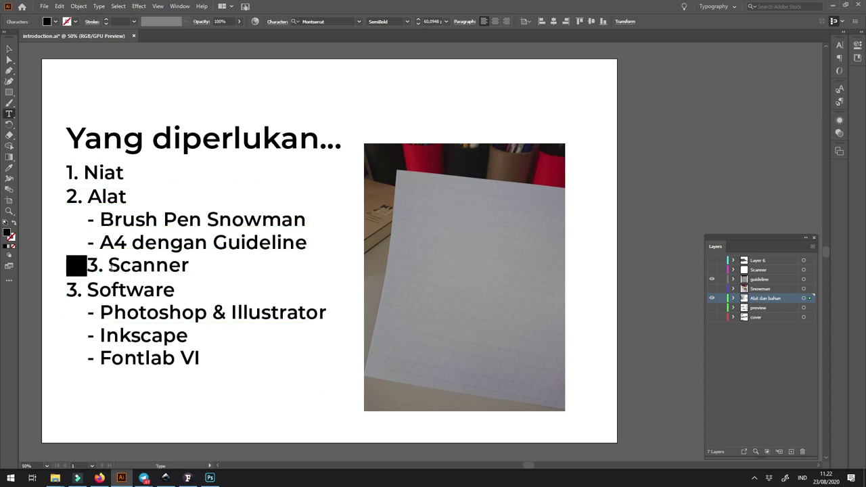
key(BackSpace)
Step: Toggle visibility of the list and grid-paper photo layers to compare them
click(711, 298)
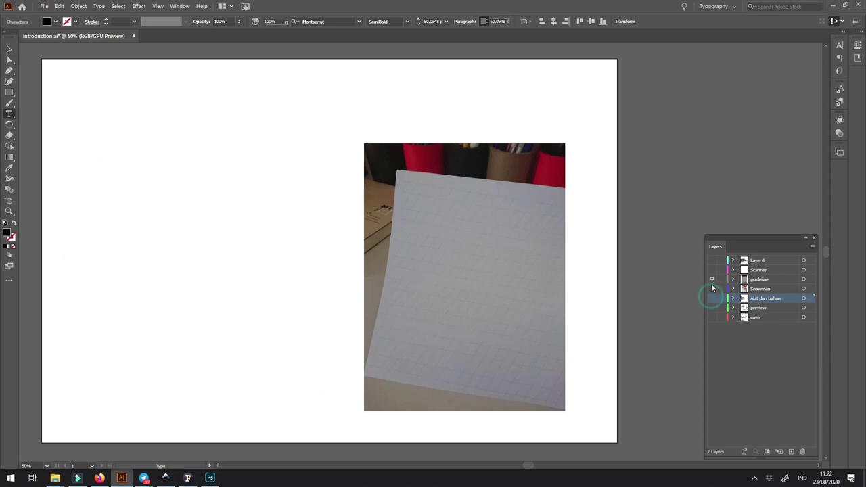
click(711, 298)
click(711, 279)
click(711, 279)
click(711, 278)
click(711, 279)
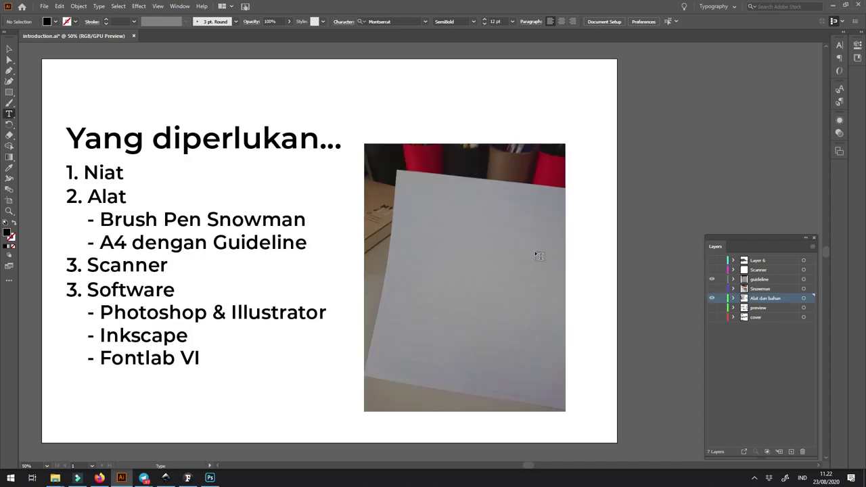
click(535, 251)
Step: Delete the grid-paper photo and drawn stroke, leaving the hand-with-pen photo showing
click(10, 48)
click(482, 188)
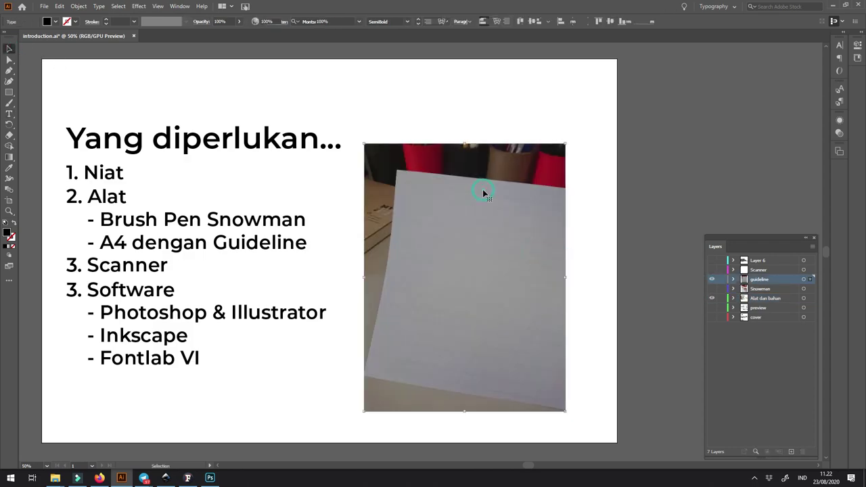
key(Delete)
drag(501, 215, 561, 300)
key(Delete)
click(710, 288)
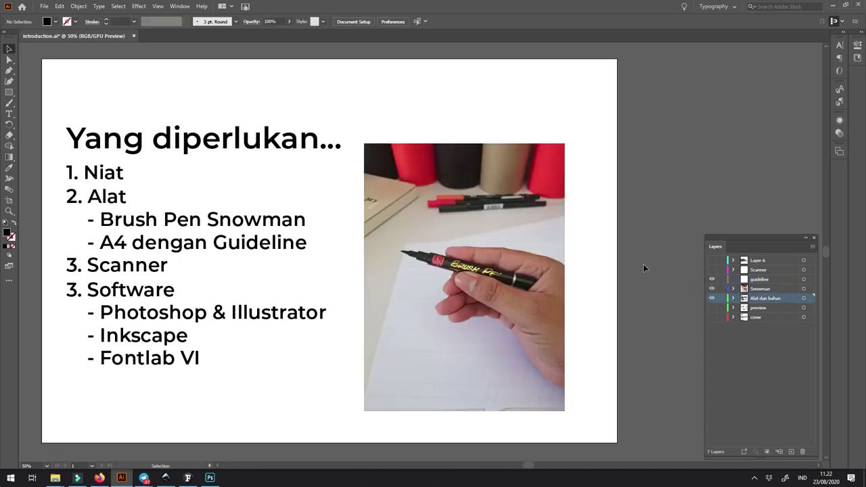
click(479, 240)
key(Delete)
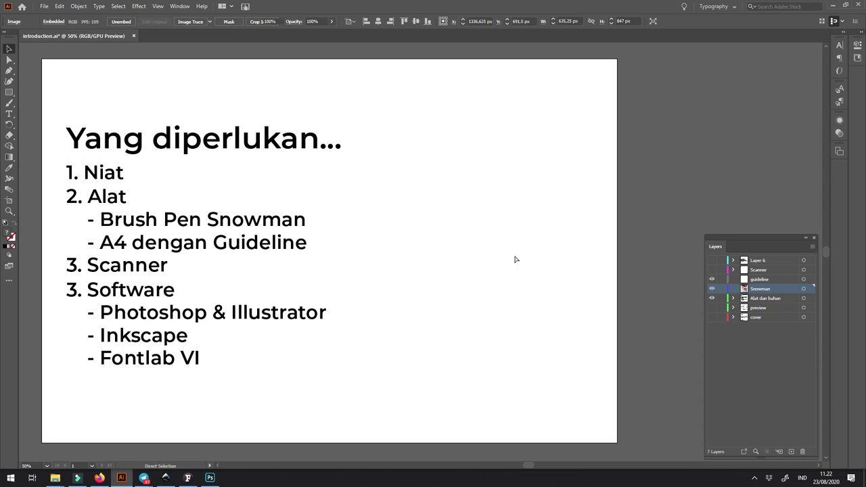
key(ctrl+z)
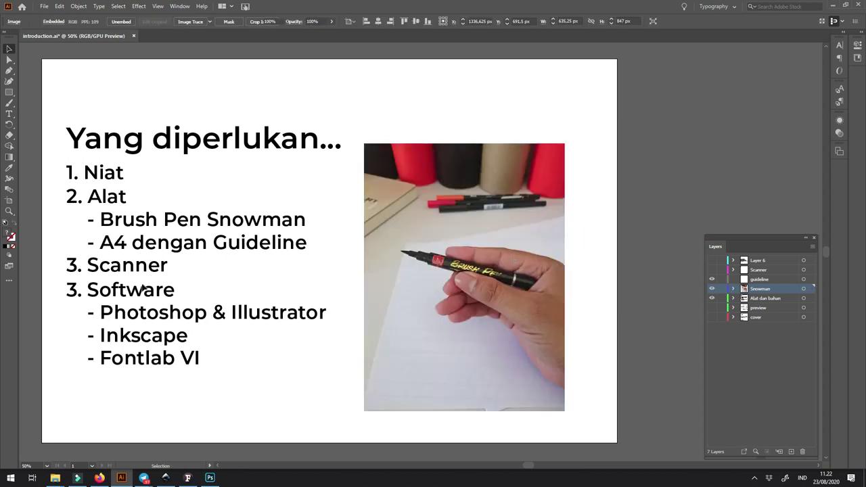
Step: Hide the Snowman layer's photo and highlight 'Photoshop & Illustrator' in the Software list
click(124, 292)
double_click(211, 318)
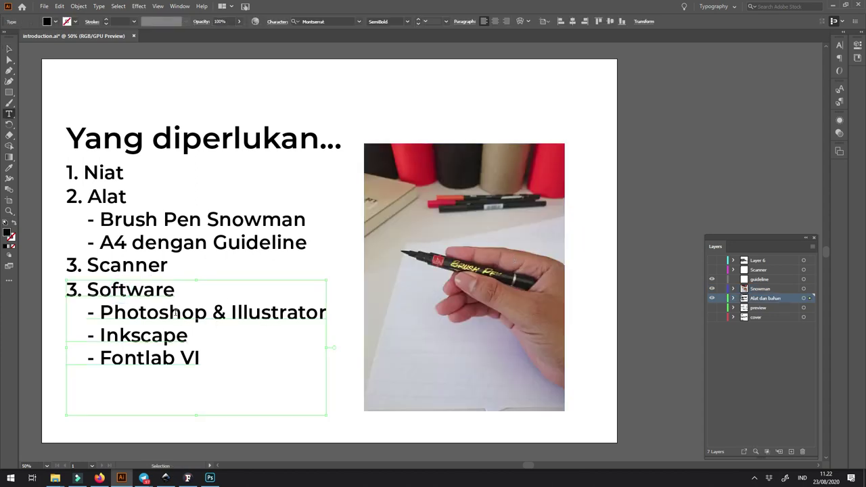
double_click(203, 314)
click(94, 312)
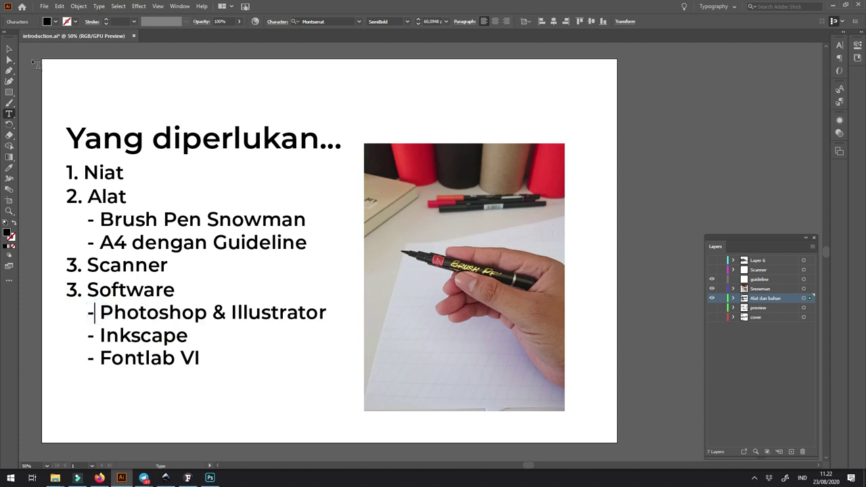
click(9, 49)
click(711, 288)
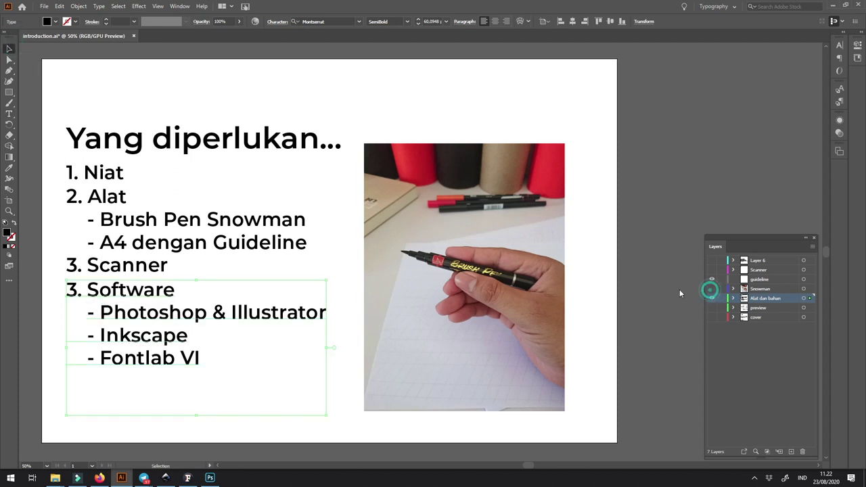
double_click(203, 319)
drag(99, 312, 326, 306)
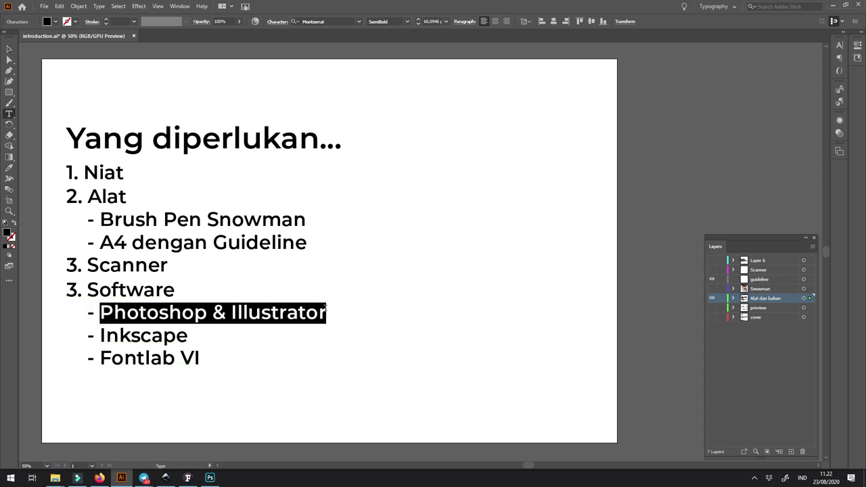
click(210, 478)
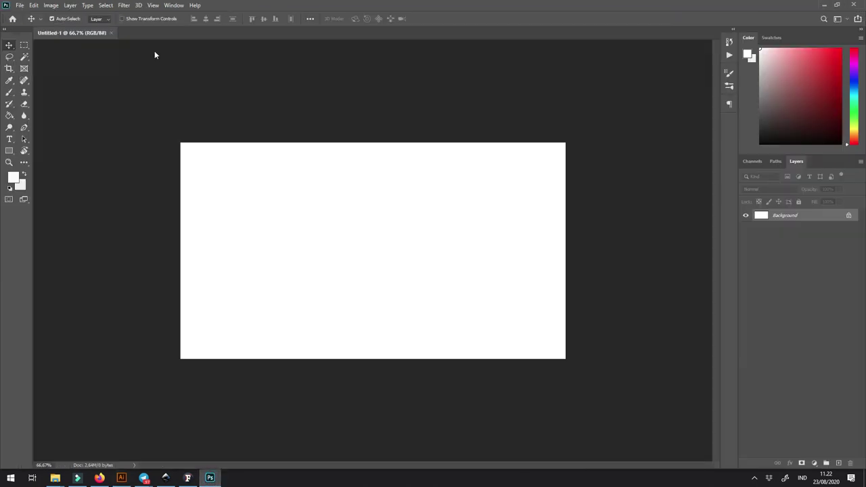
click(52, 9)
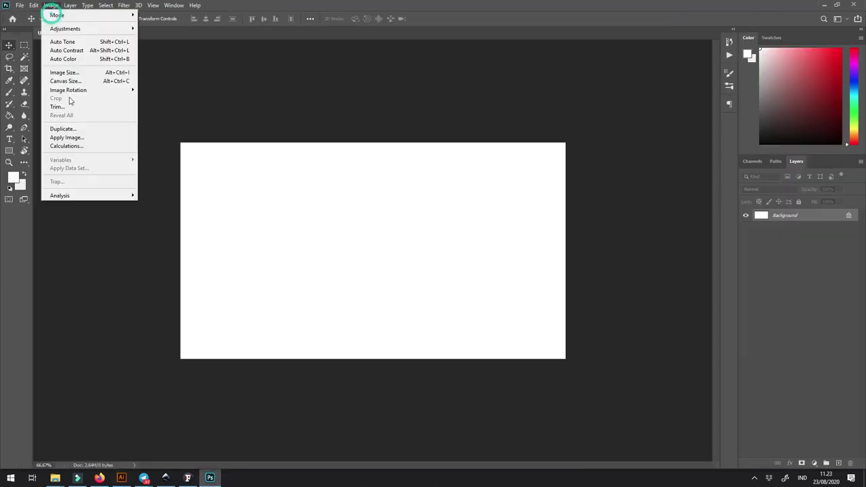
click(329, 141)
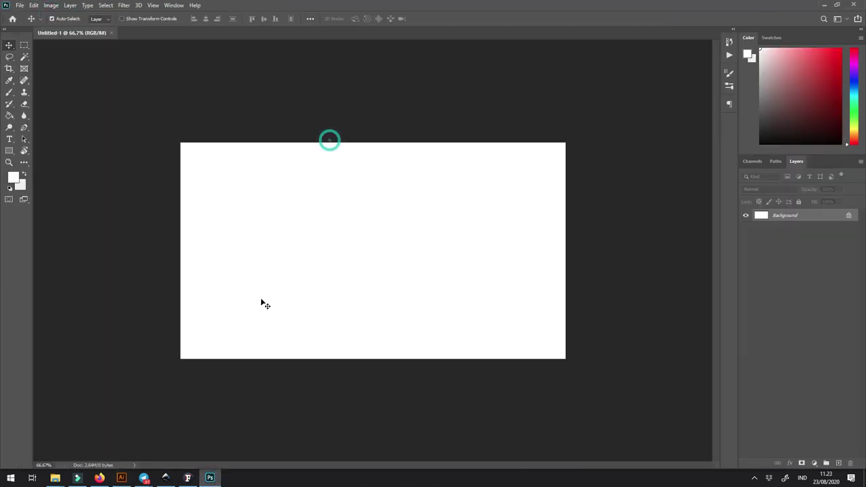
click(121, 477)
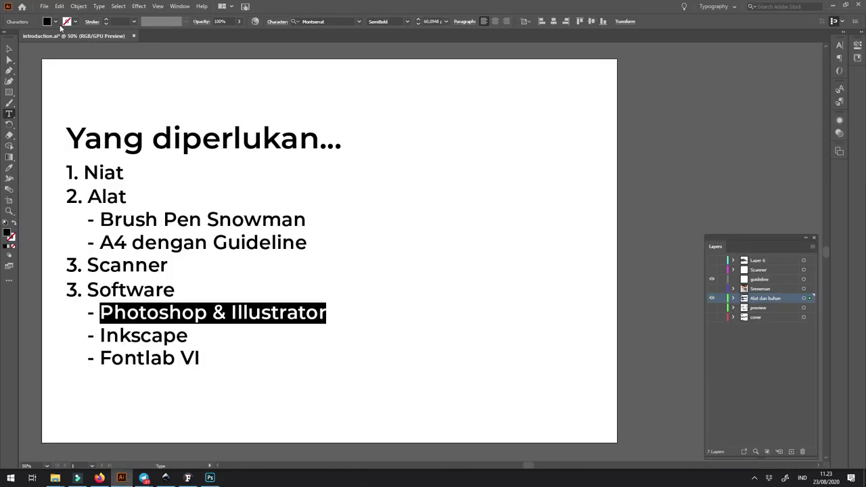
click(165, 478)
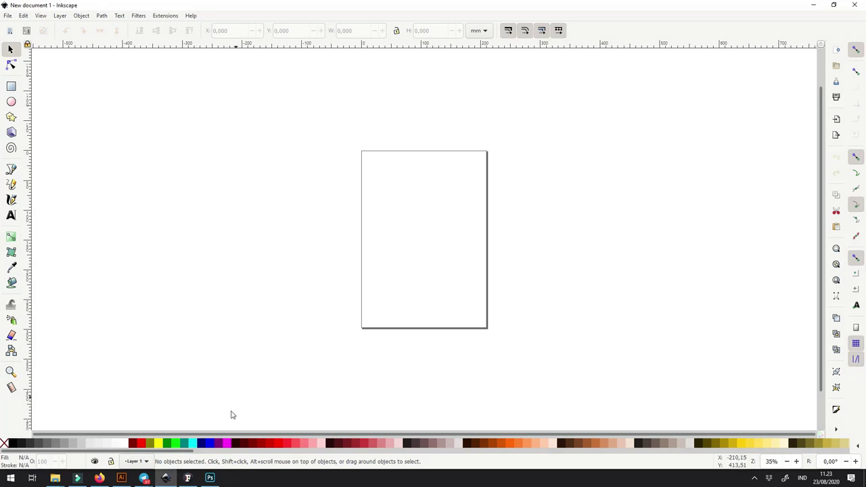
click(121, 477)
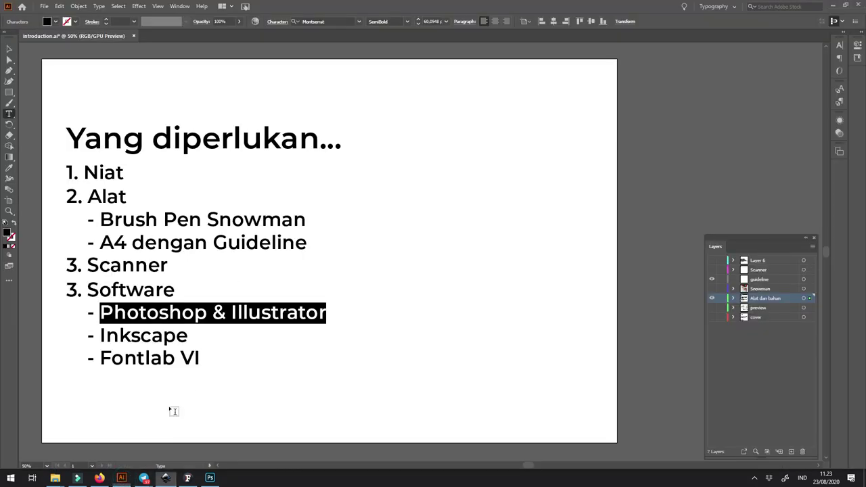
click(144, 332)
drag(100, 335, 188, 335)
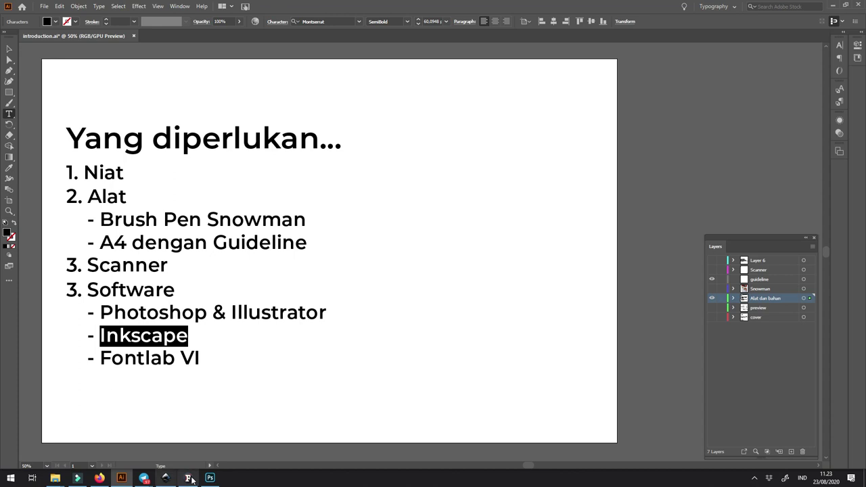
click(166, 478)
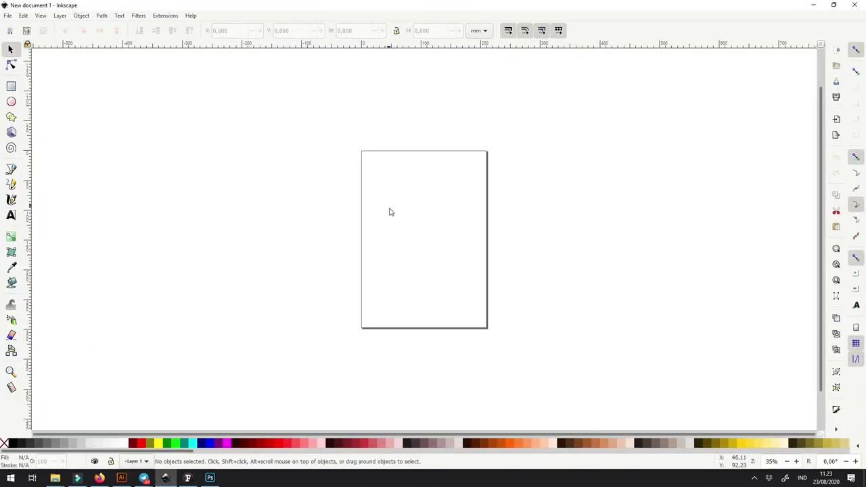
ctrl+scroll(416, 180, up, 3)
ctrl+scroll(415, 180, up, 2)
ctrl+scroll(414, 180, down, 1)
mouse_move(280, 118)
mouse_down()
mouse_move(177, 130)
mouse_move(158, 108)
mouse_up()
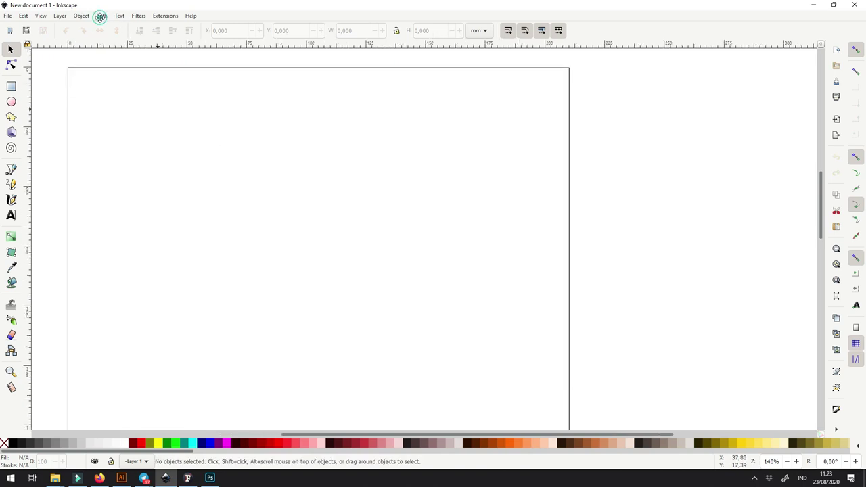
click(100, 17)
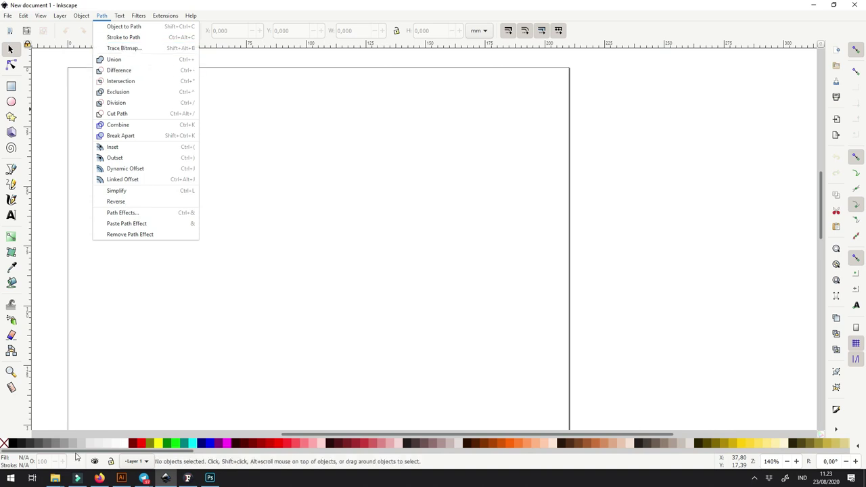
click(311, 124)
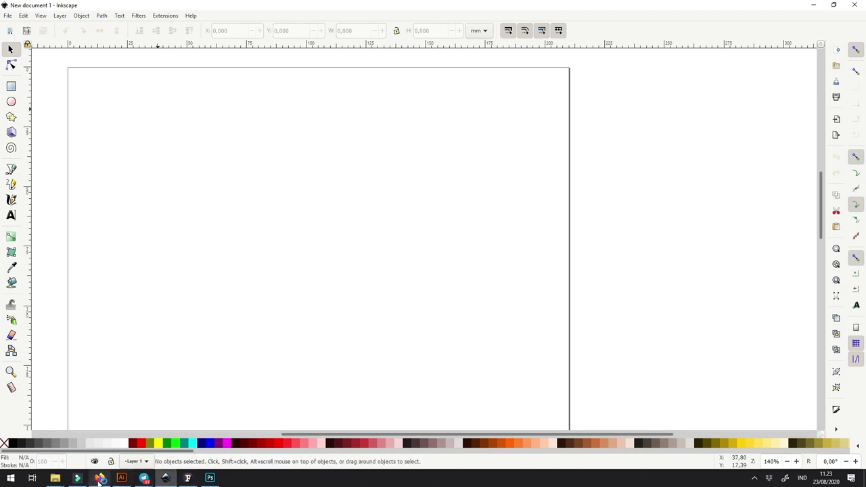
click(164, 179)
click(134, 133)
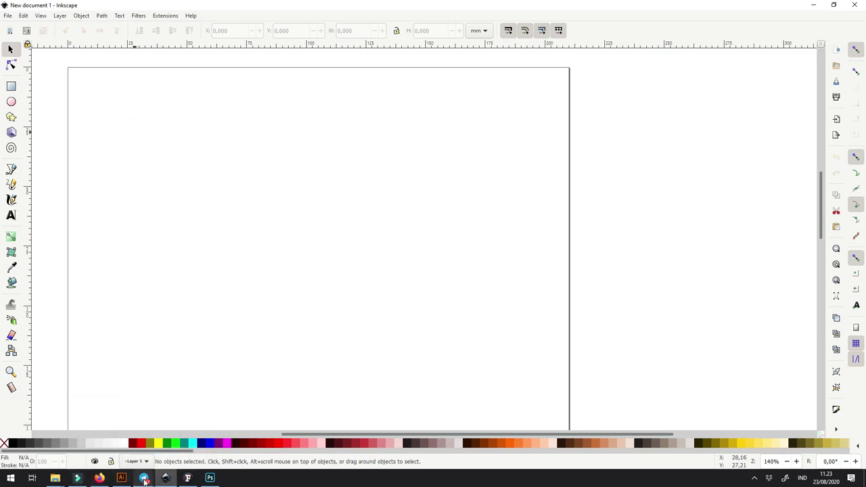
click(123, 478)
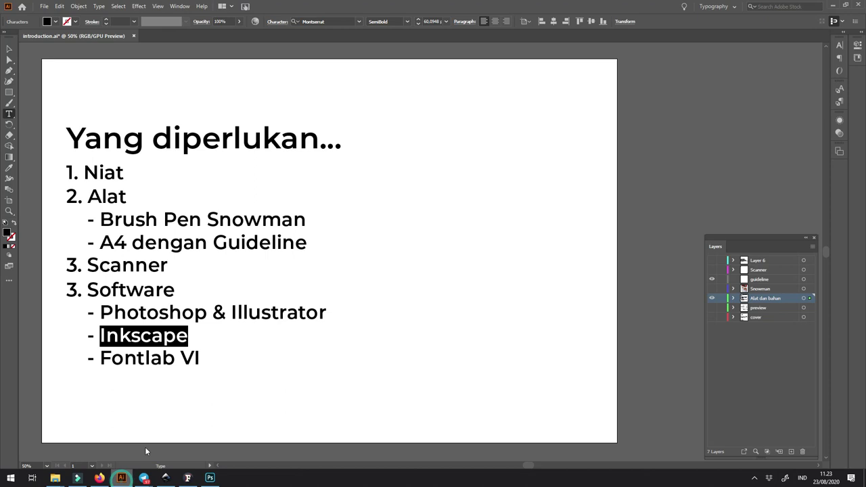
Step: Add and undo the remark 'kemampuan mumpuni dibagian tracing' after Inkscape, then highlight 'Fontlab VI'
click(151, 337)
click(186, 334)
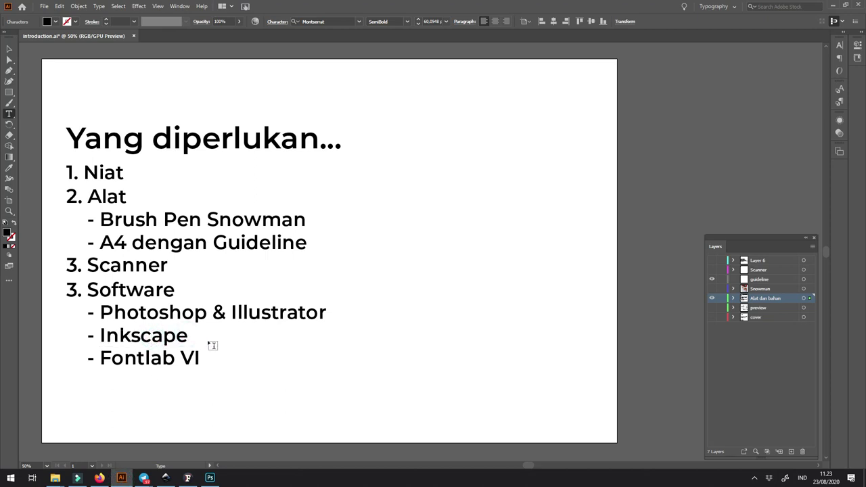
text(,kemampuan mumpuni dibagian tr)
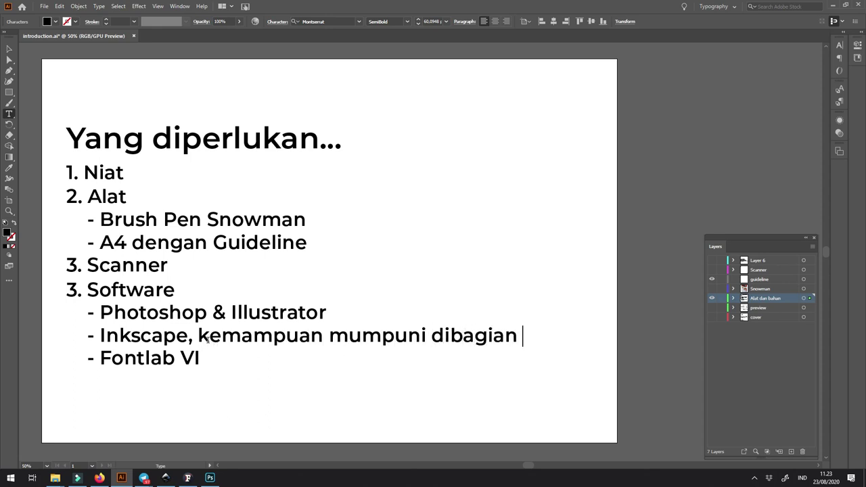
text(acing)
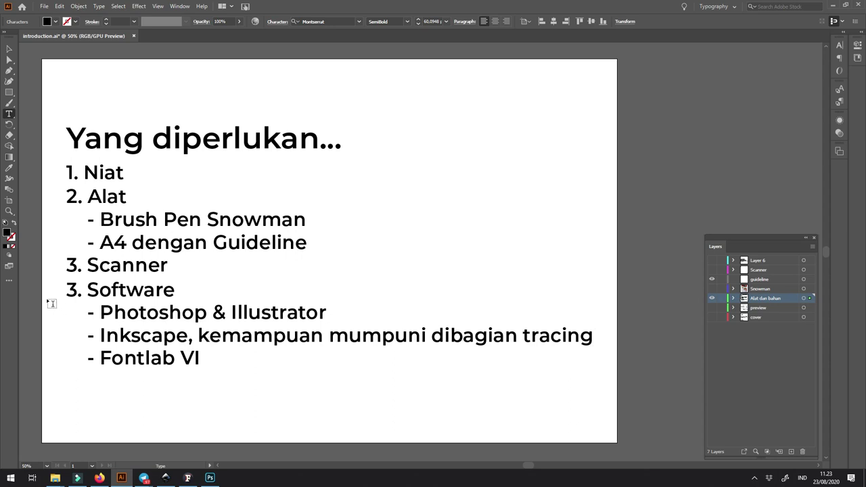
key(ctrl+z)
drag(181, 358, 201, 357)
drag(100, 355, 209, 355)
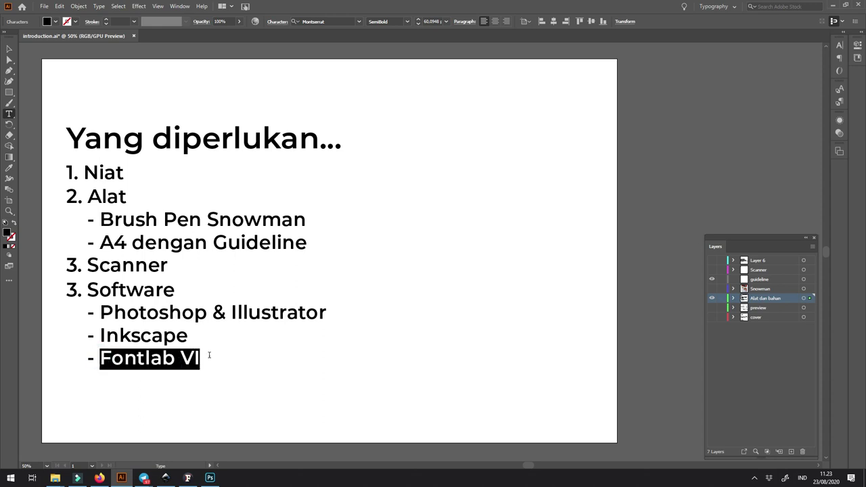
click(187, 478)
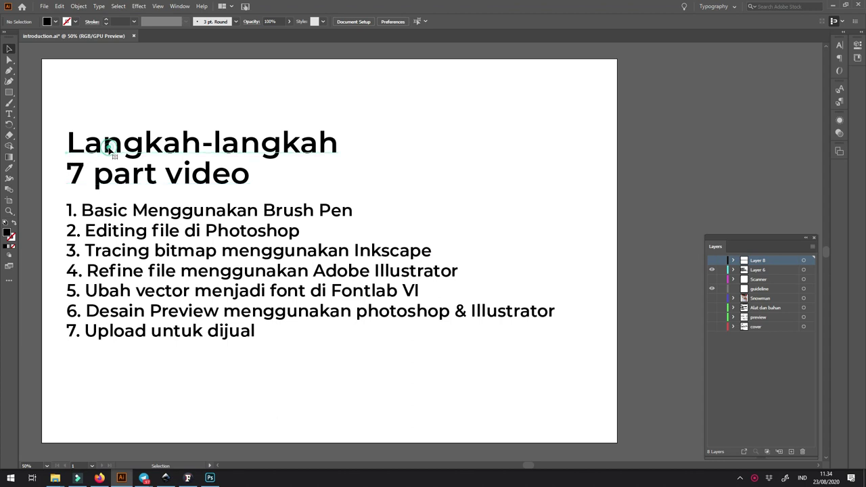
Step: Select the 'Langkah-langkah' heading line for editing, then deselect it
click(112, 146)
double_click(69, 139)
drag(71, 139, 338, 143)
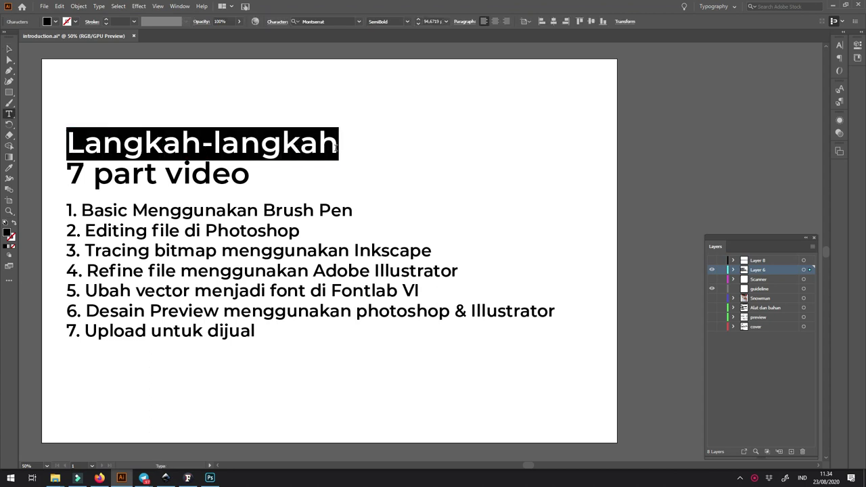
click(192, 144)
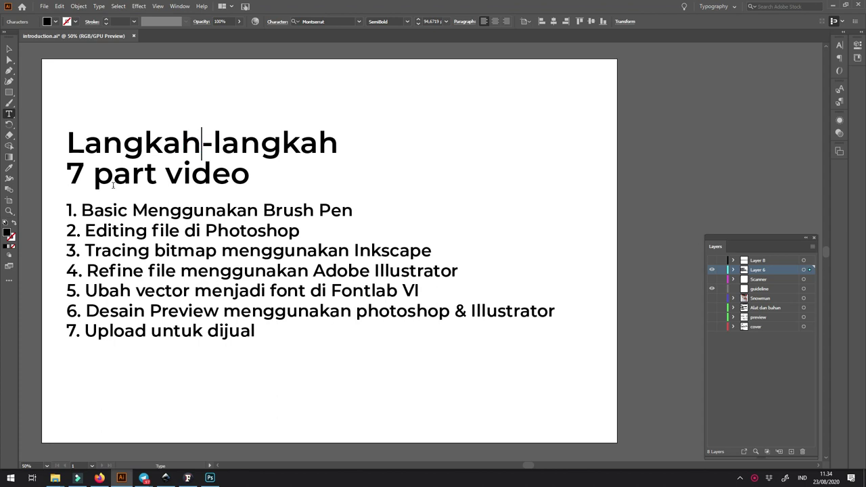
Step: Review the '7 part video' line and step 1 text, leaving the caret after step 1
mouse_move(68, 207)
mouse_down()
mouse_move(102, 270)
mouse_move(87, 310)
mouse_move(280, 337)
mouse_up()
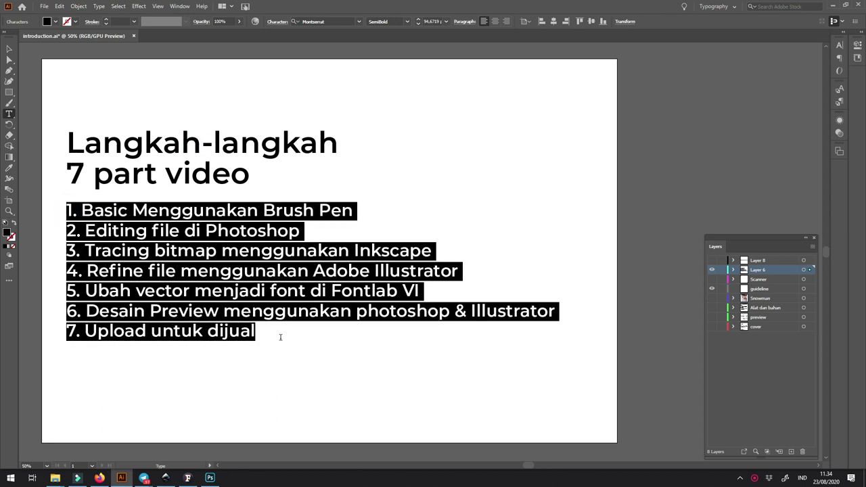
click(111, 177)
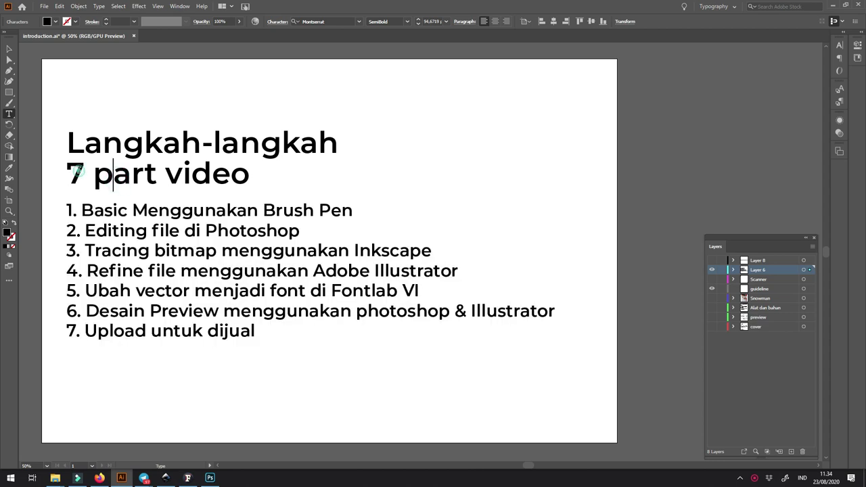
drag(84, 174, 67, 173)
click(113, 173)
drag(82, 211, 350, 211)
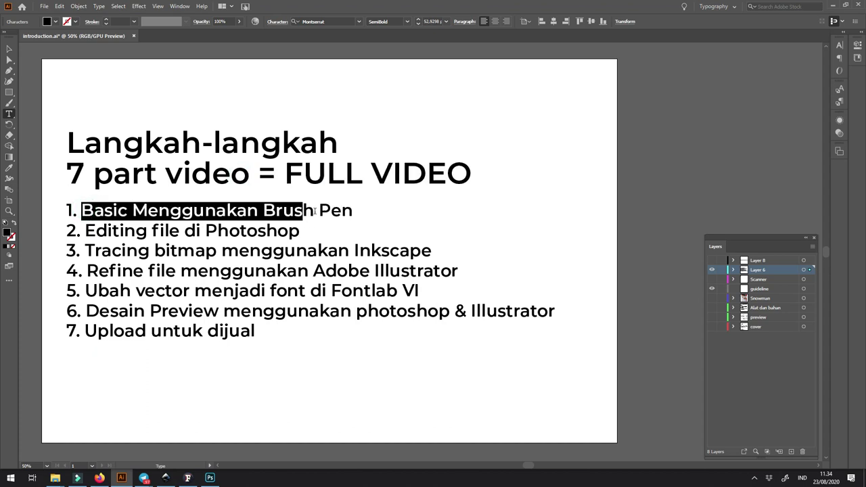
drag(315, 211, 352, 210)
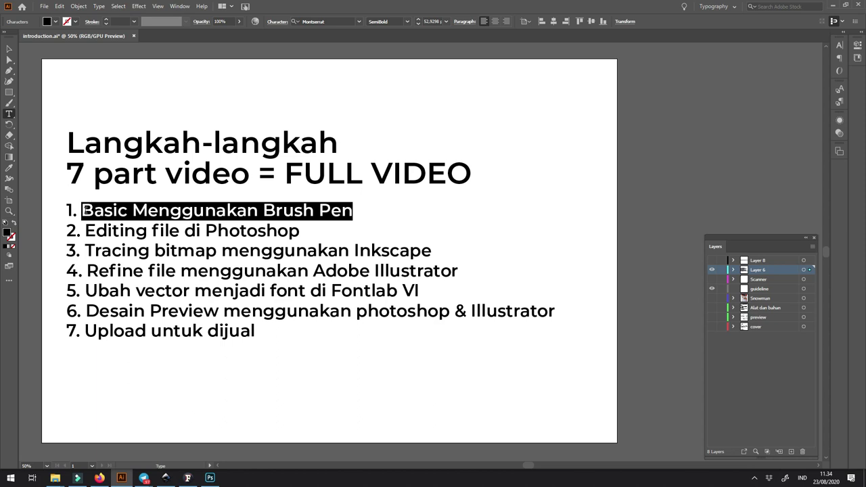
drag(67, 211, 350, 211)
drag(68, 211, 353, 209)
click(102, 228)
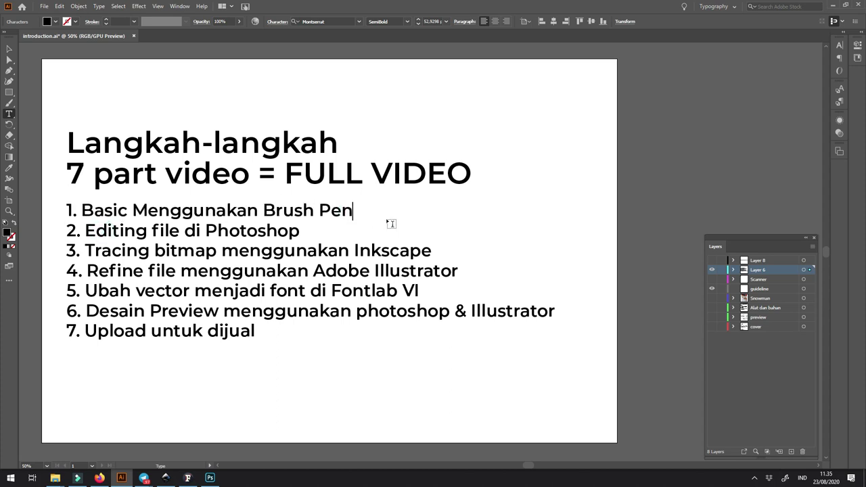
Step: Add ', A-Z, number, symbol dll' after 'Brush Pen' in step 1
text(,basic,)
key(BackSpace)
key(BackSpace)
key(BackSpace)
key(BackSpace)
key(BackSpace)
text(A-Z, number, symbol dll)
shift+click(366, 210)
key(BackSpace)
key(BackSpace)
Step: Review steps 2–5: 'di Photoshop', 'Inkscape', 'Refine file', 'Adobe Illustrator', 'vector'
drag(299, 231, 162, 230)
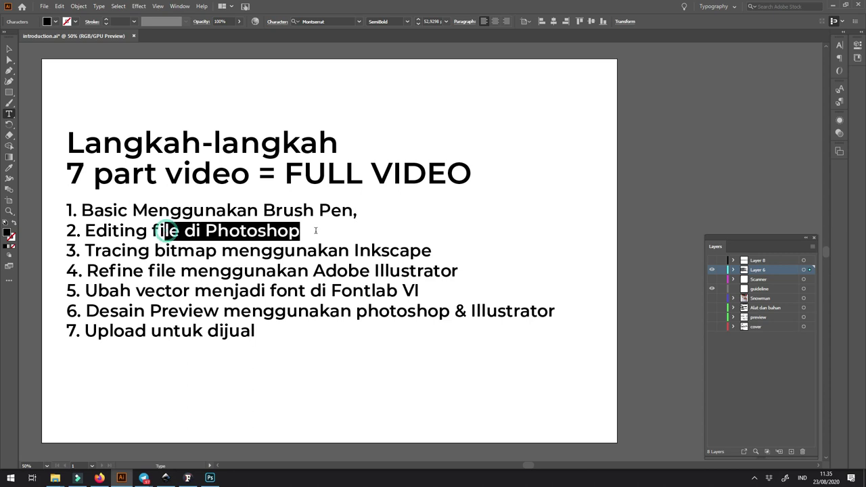
click(115, 253)
drag(328, 250, 463, 256)
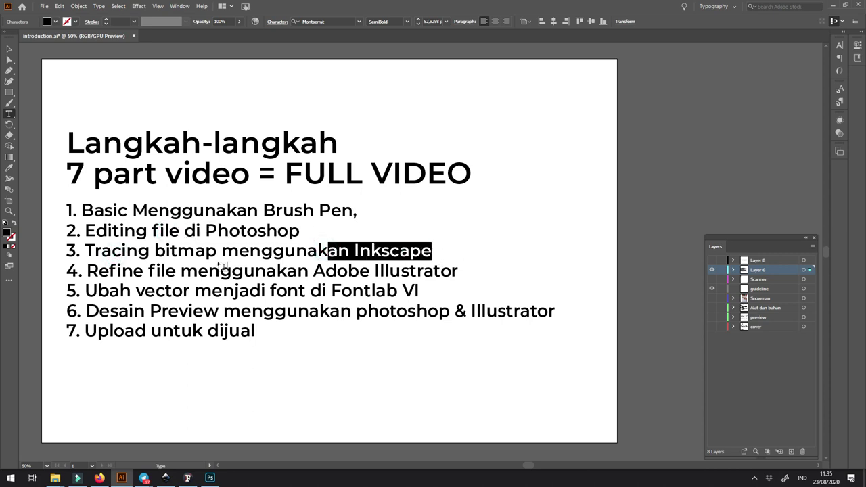
click(203, 259)
drag(87, 270, 232, 271)
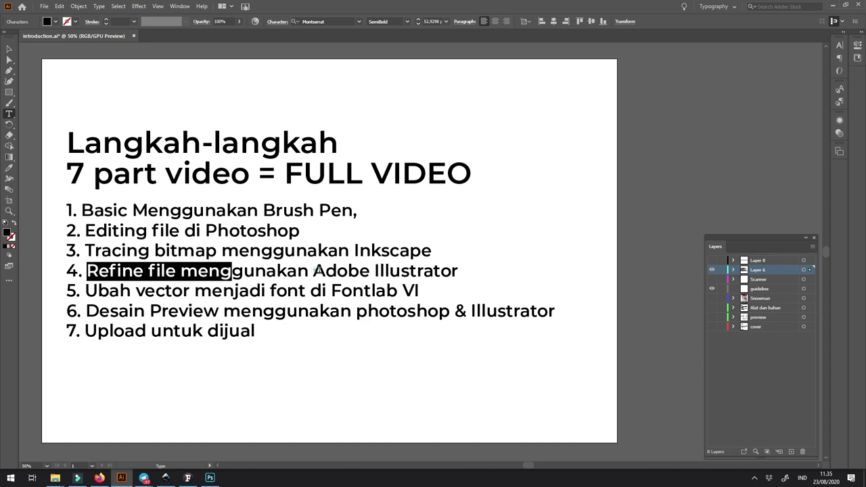
drag(314, 271, 458, 272)
click(117, 284)
drag(133, 291, 186, 291)
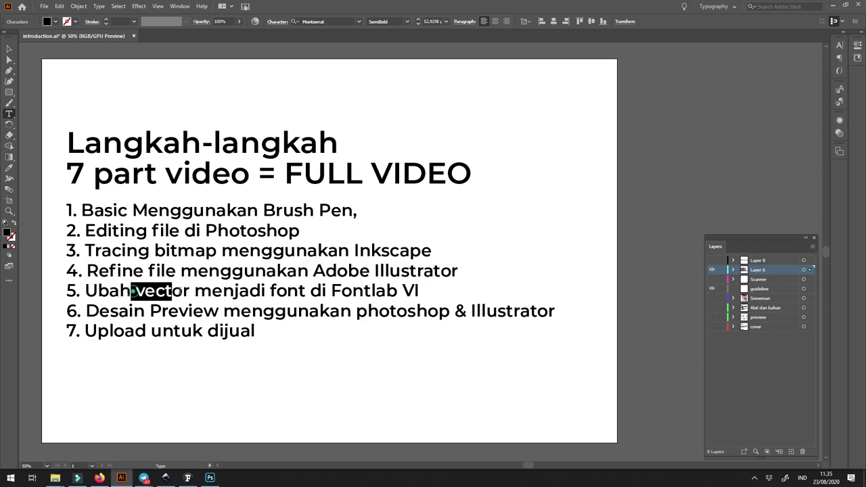
click(237, 291)
Step: Review steps 5–7: 'font di Fontlab VI', 'Desain Preview', 'photoshop & Illustrator', 'Upload untuk dijual'
drag(269, 291, 443, 296)
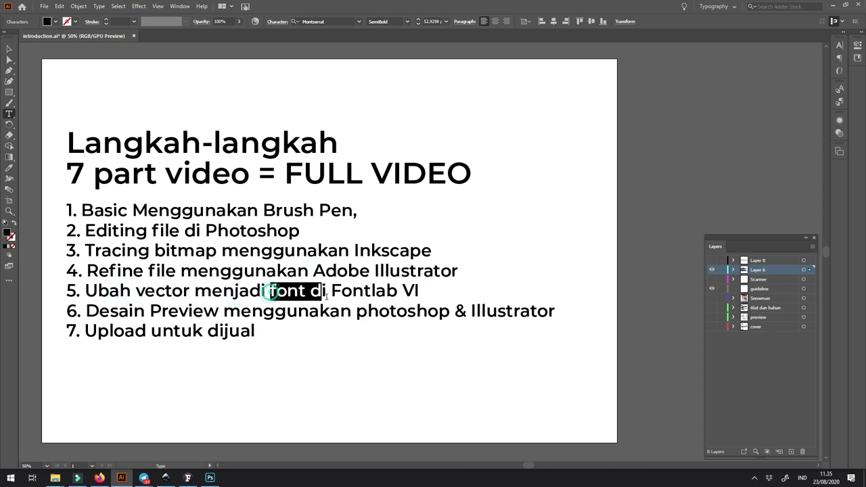
click(428, 295)
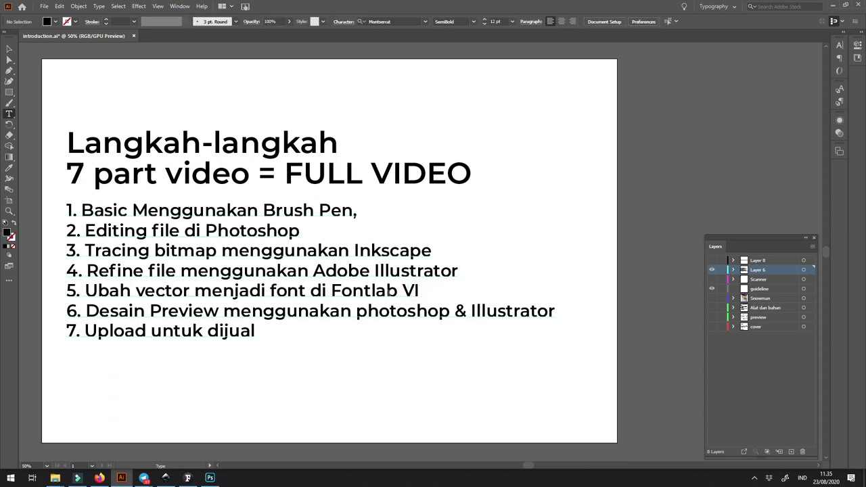
drag(86, 311, 220, 312)
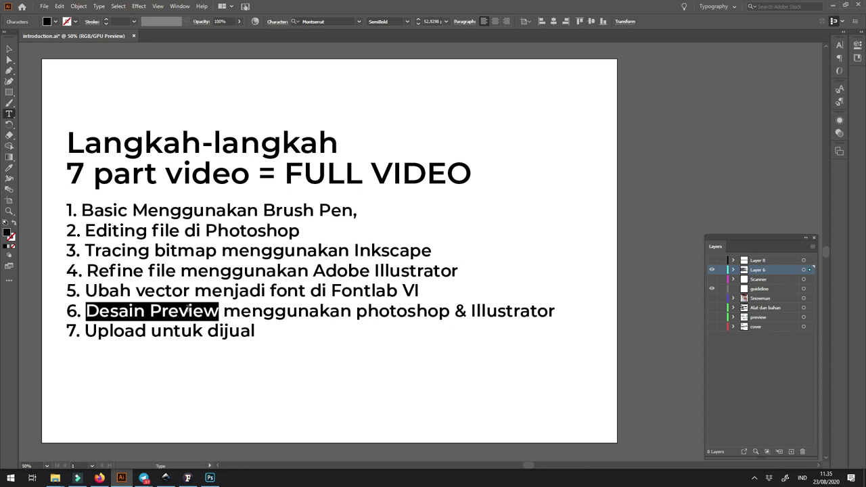
click(389, 310)
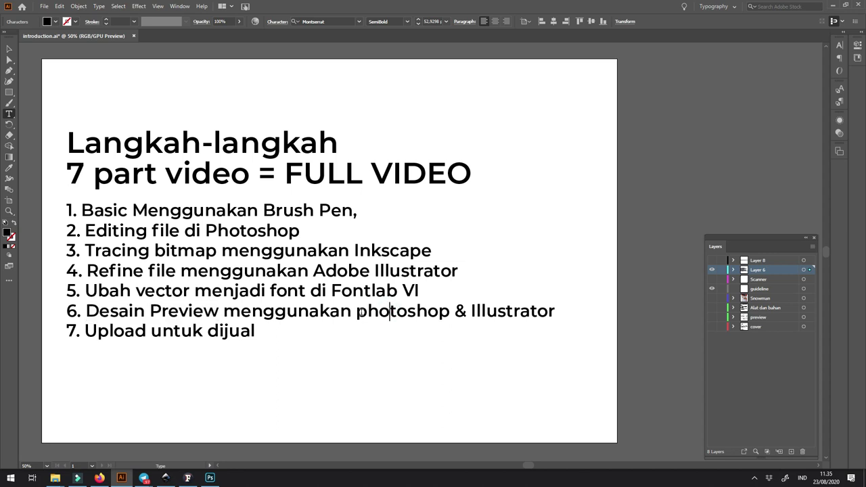
drag(357, 312, 561, 311)
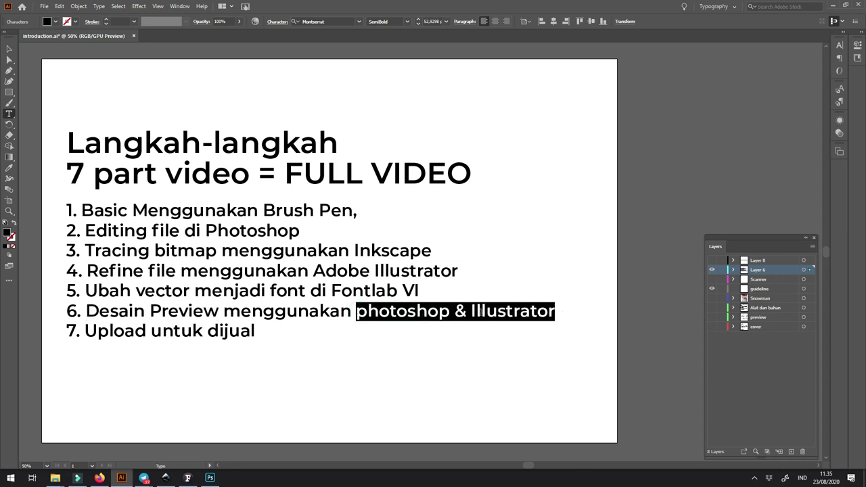
click(112, 329)
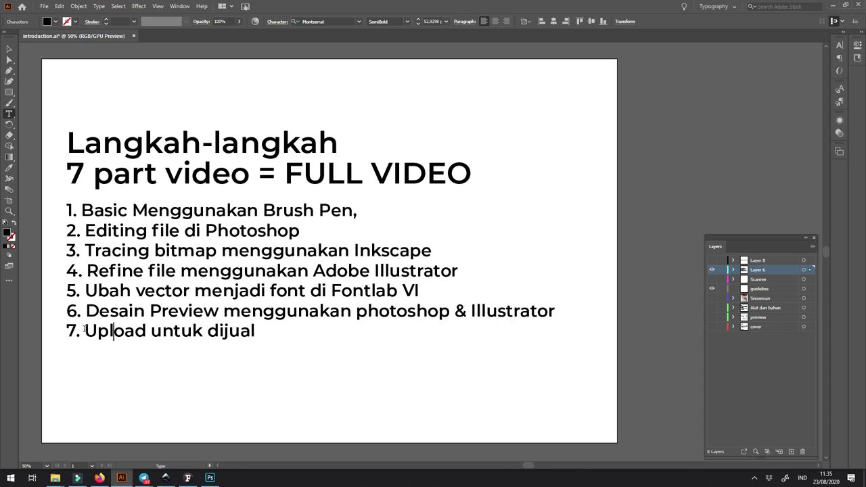
drag(67, 329, 264, 334)
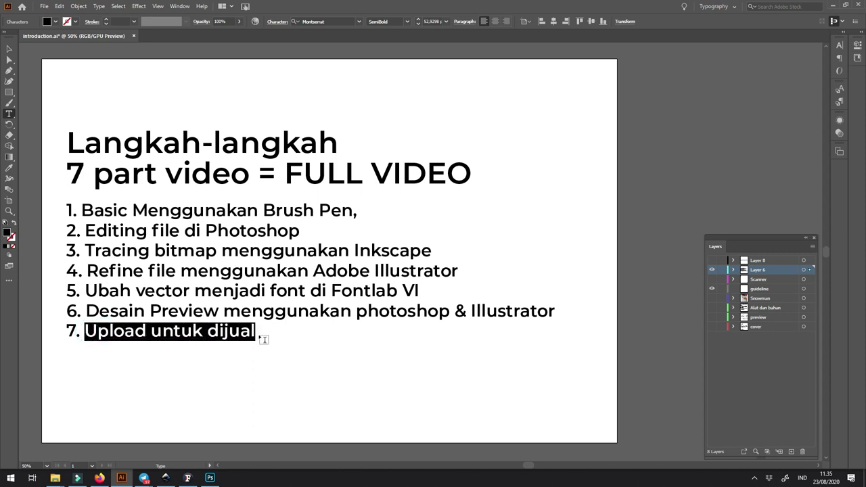
click(248, 331)
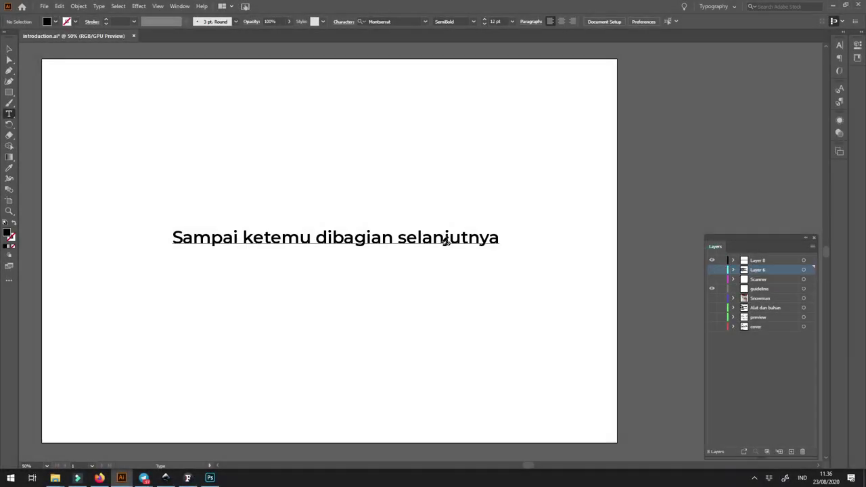
Step: Add 'semoga bermanfaat,' and 'tonton sampai selesai' on separate lines under the closing message
click(9, 48)
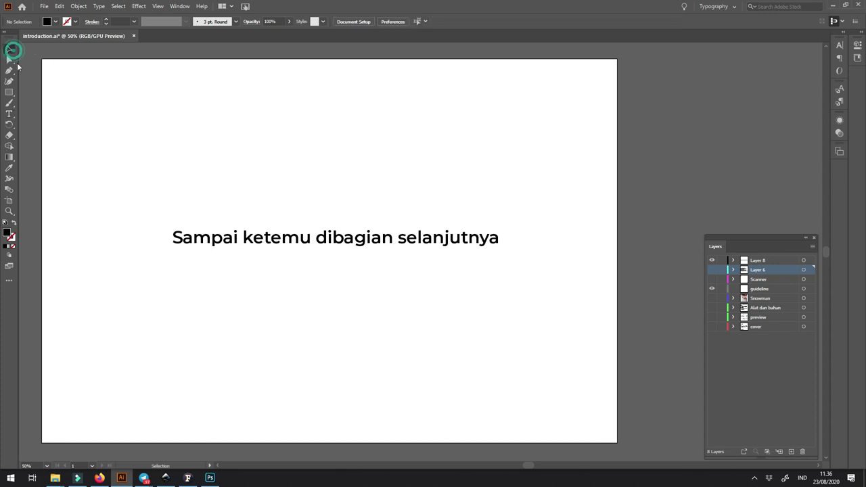
click(436, 250)
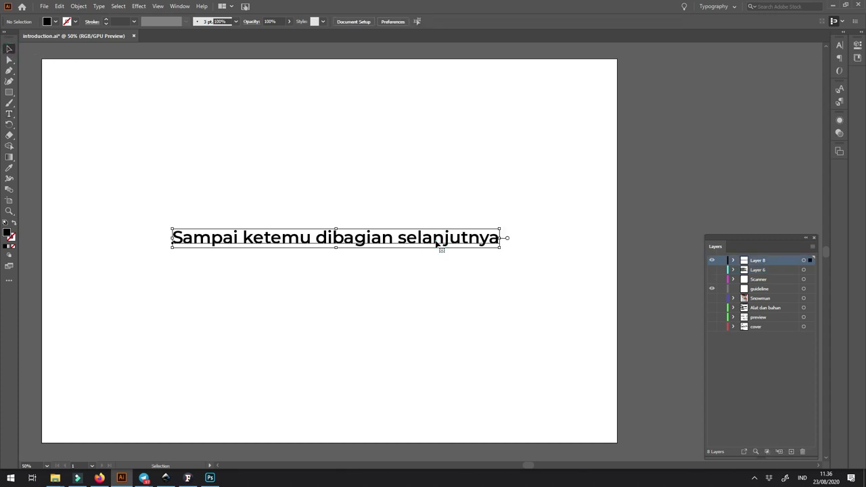
double_click(436, 243)
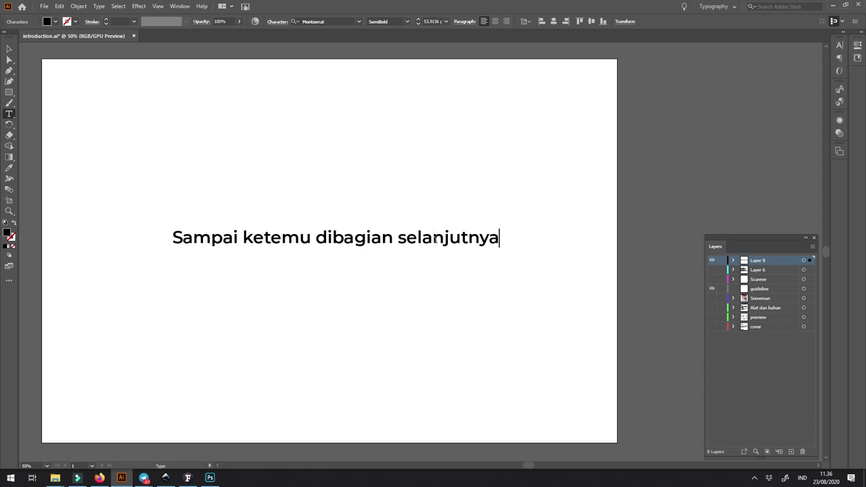
text(semoga bermanfaat,)
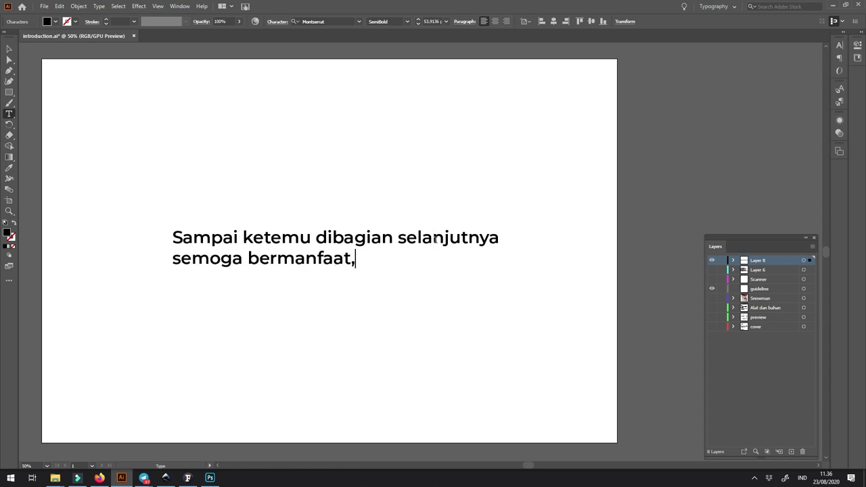
text(tonton sampai selesai)
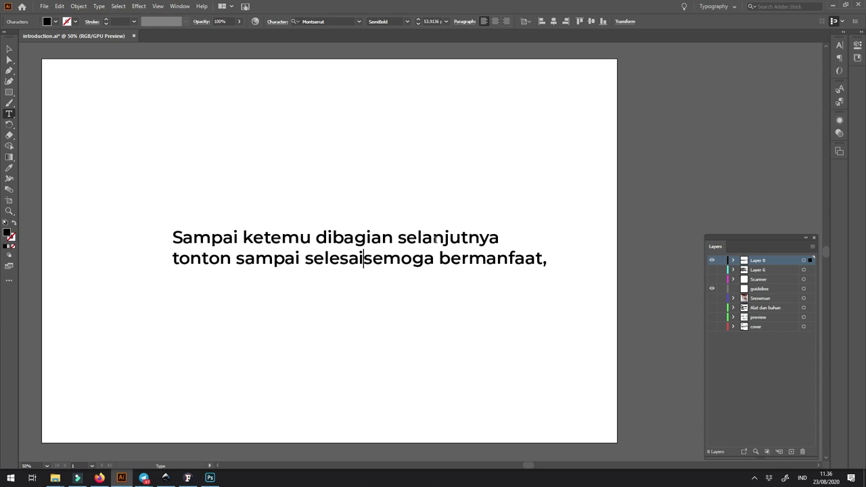
key(Return)
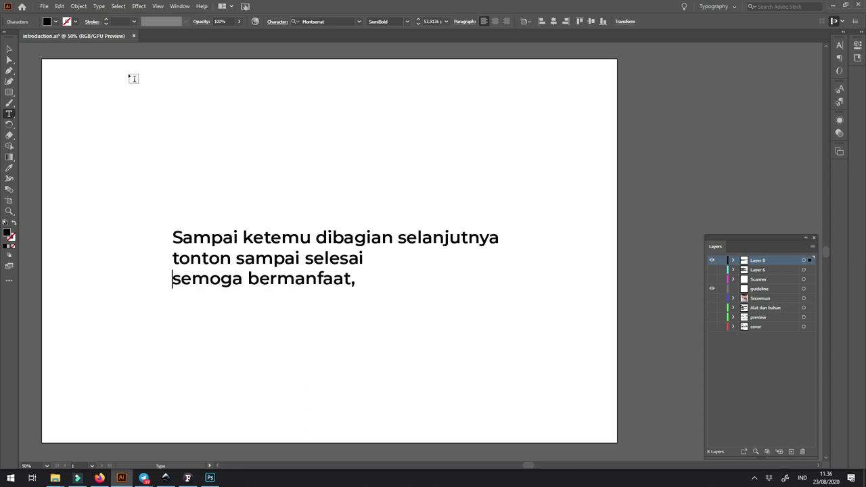
click(10, 49)
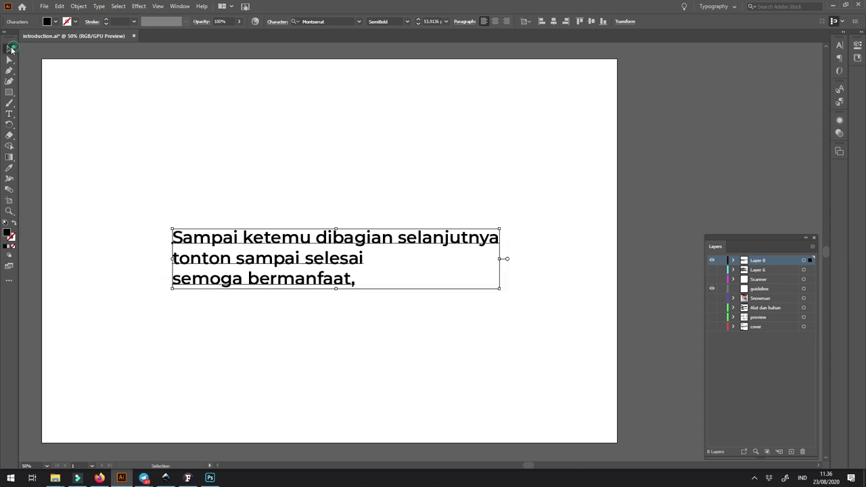
click(605, 189)
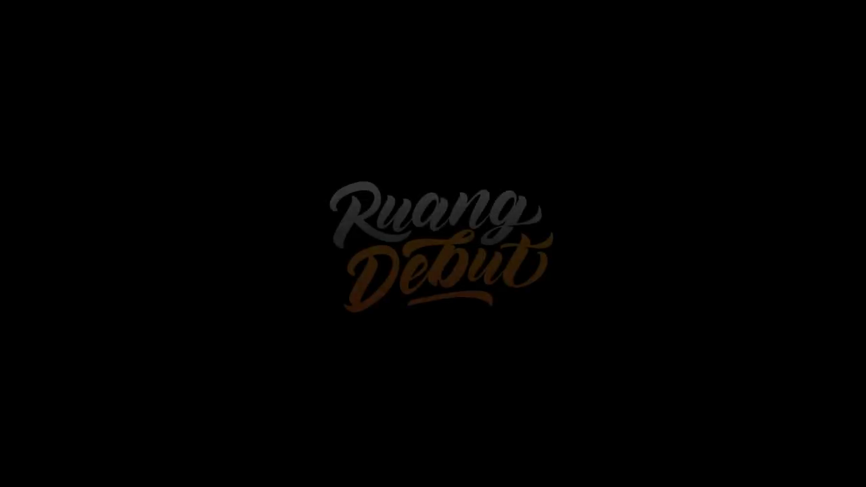